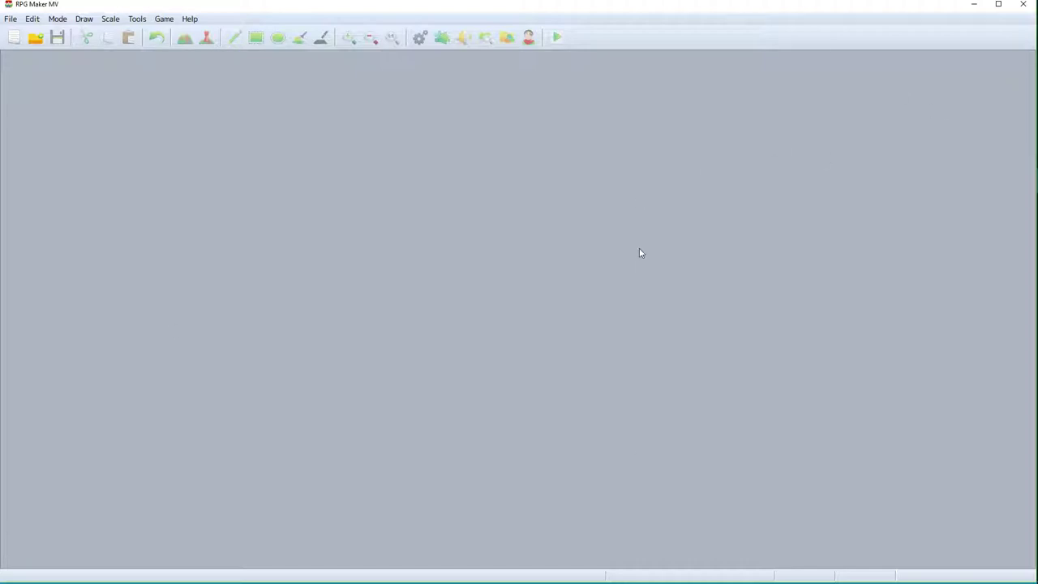
Create a new project named 'RPG Maker LP' with the game title 'Grug's Revenge'.
{"action": "left_click", "coordinate": [12, 18]}
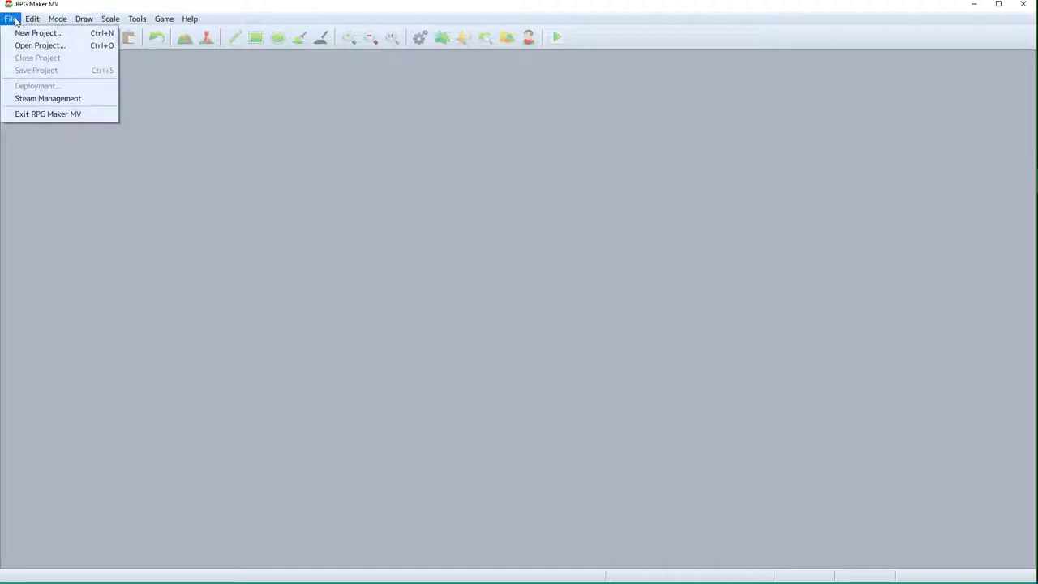
{"action": "left_click", "coordinate": [32, 33]}
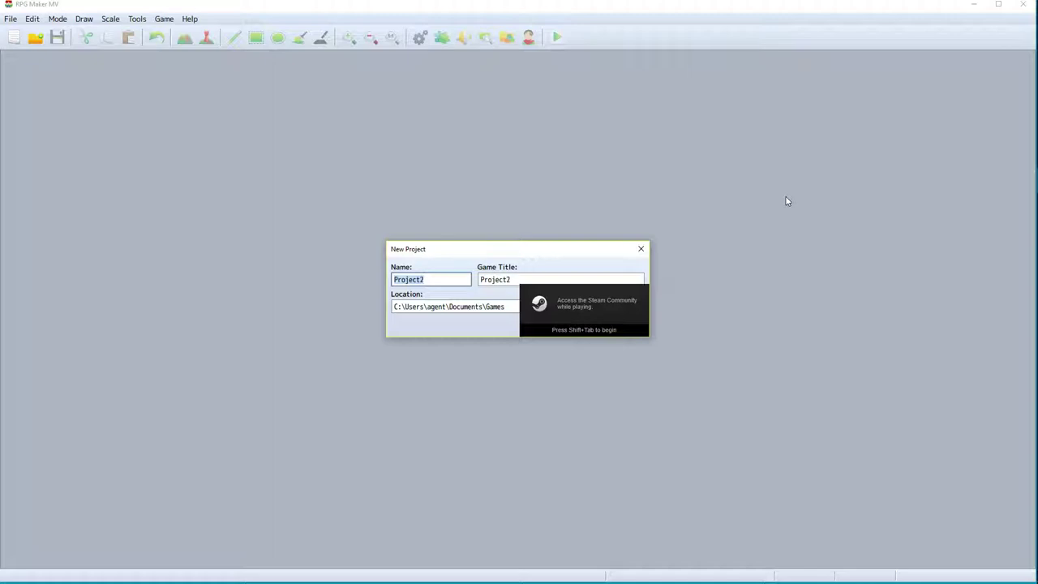
{"action": "type", "text": "RPG Maker LP"}
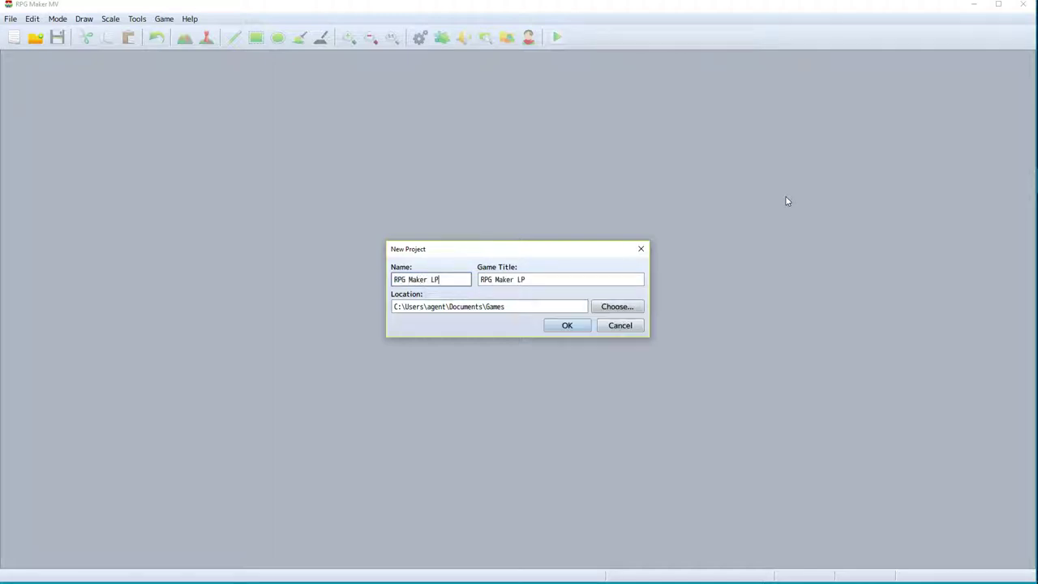
{"action": "left_click", "coordinate": [528, 283]}
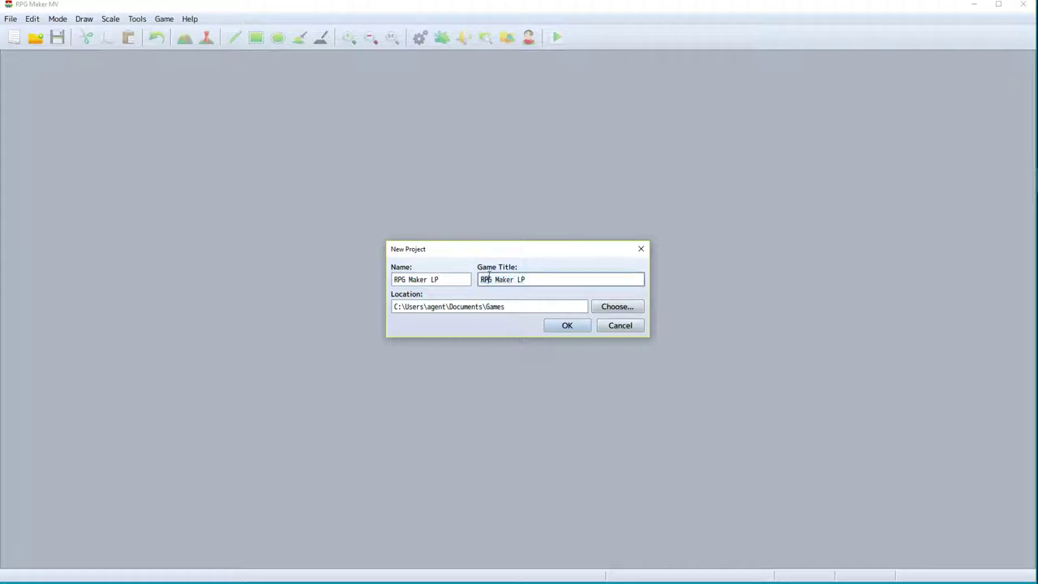
{"action": "left_click_drag", "start_coordinate": [540, 280], "coordinate": [480, 279]}
{"action": "type", "text": "Grug's Revenge"}
Confirm creation of the Grug's Revenge project.
{"action": "left_click", "coordinate": [568, 326]}
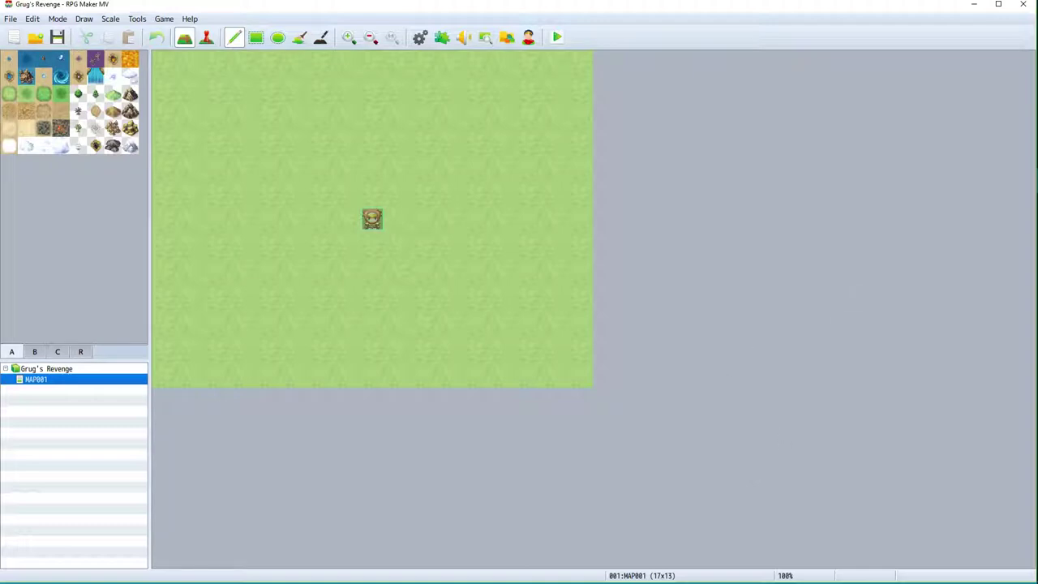
Bring up the RPGmakeroutline story notes in Notepad.
{"action": "left_click", "coordinate": [1028, 206]}
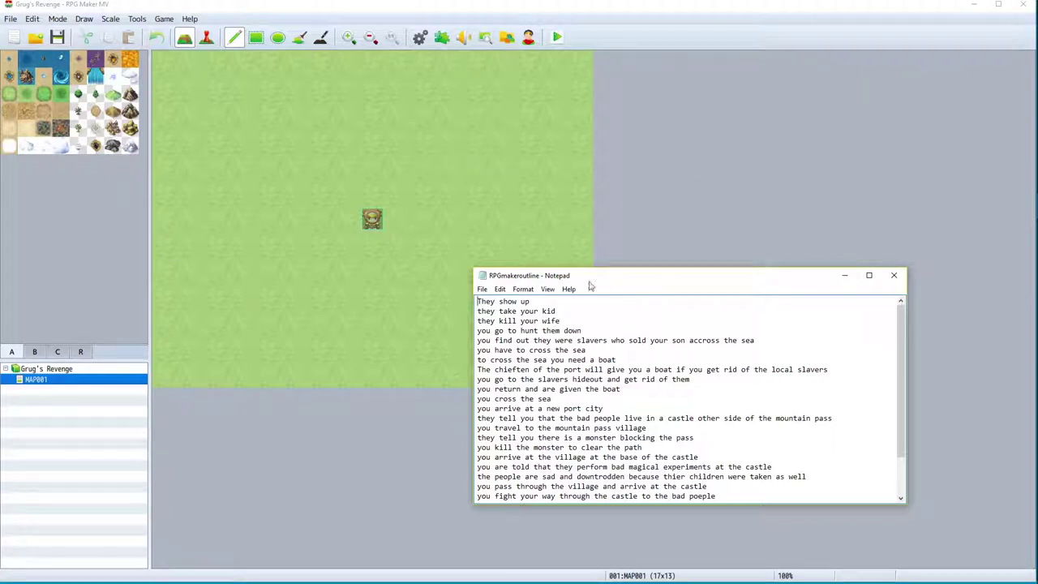
{"action": "scroll", "coordinate": [725, 369], "scroll_direction": "down", "scroll_amount": 2}
{"action": "scroll", "coordinate": [728, 382], "scroll_direction": "up", "scroll_amount": 2}
{"action": "left_click_drag", "start_coordinate": [691, 280], "coordinate": [811, 118]}
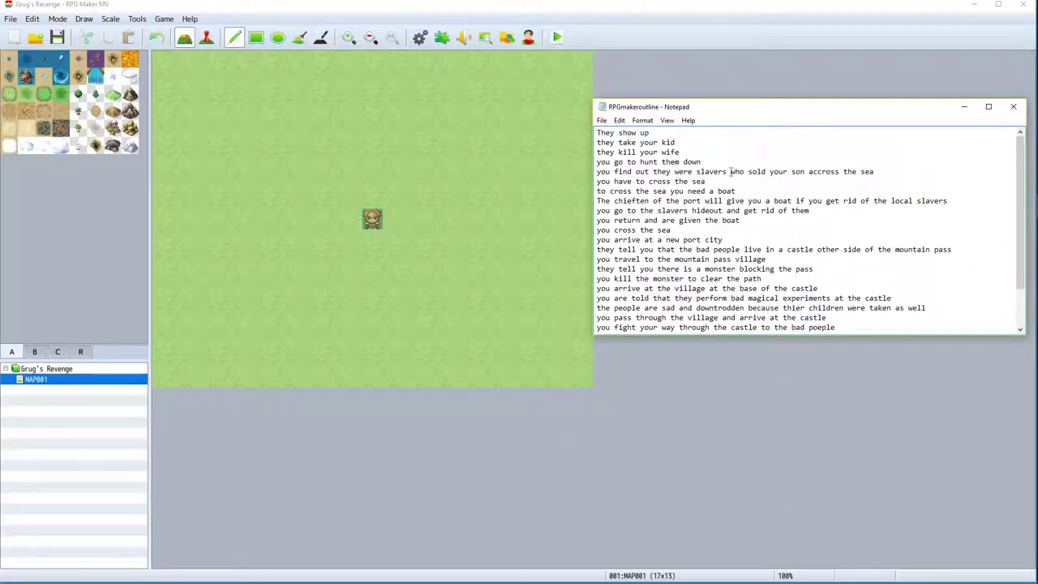
{"action": "left_click_drag", "start_coordinate": [598, 133], "coordinate": [684, 152]}
{"action": "left_click", "coordinate": [683, 151]}
{"action": "left_click_drag", "start_coordinate": [597, 152], "coordinate": [626, 143]}
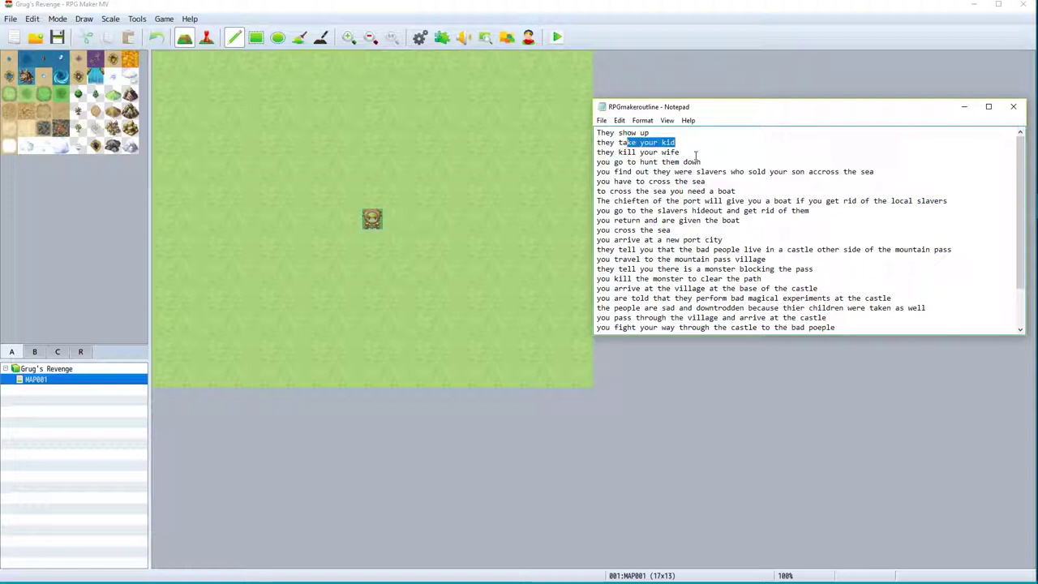
{"action": "left_click", "coordinate": [694, 153]}
{"action": "mouse_move", "coordinate": [679, 152]}
{"action": "left_mouse_down"}
{"action": "mouse_move", "coordinate": [601, 143]}
{"action": "mouse_move", "coordinate": [676, 144]}
{"action": "left_mouse_up"}
{"action": "left_click_drag", "start_coordinate": [600, 162], "coordinate": [779, 185]}
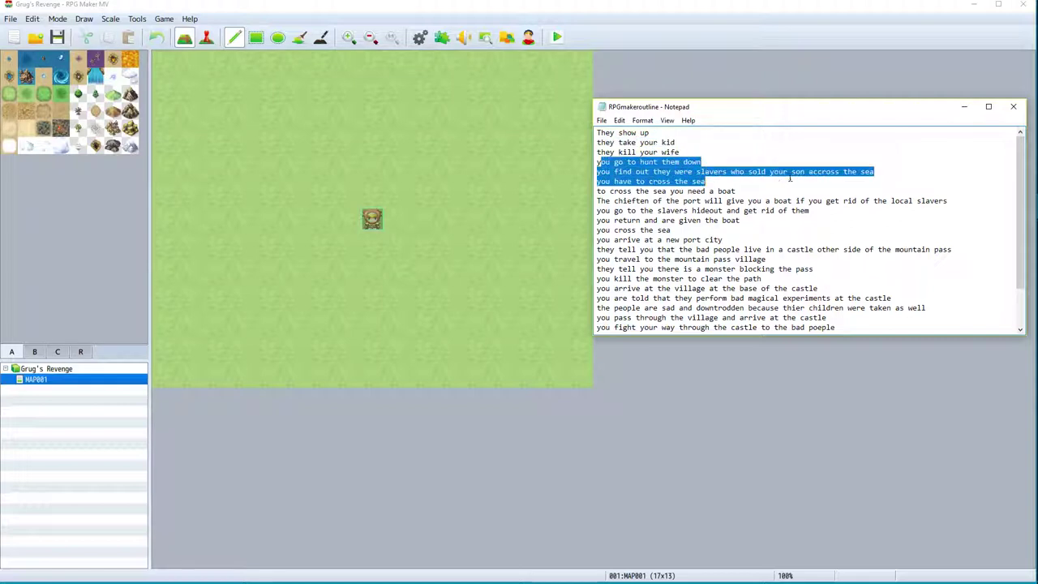
{"action": "left_click", "coordinate": [779, 190]}
{"action": "left_click_drag", "start_coordinate": [600, 172], "coordinate": [841, 174]}
{"action": "left_click_drag", "start_coordinate": [598, 181], "coordinate": [715, 181]}
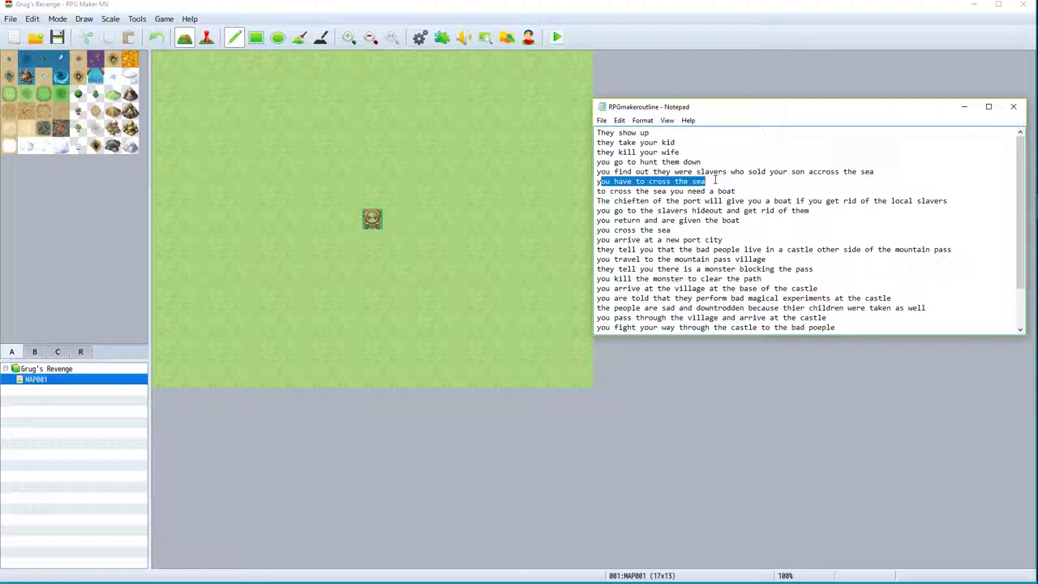
{"action": "left_click_drag", "start_coordinate": [609, 190], "coordinate": [747, 190]}
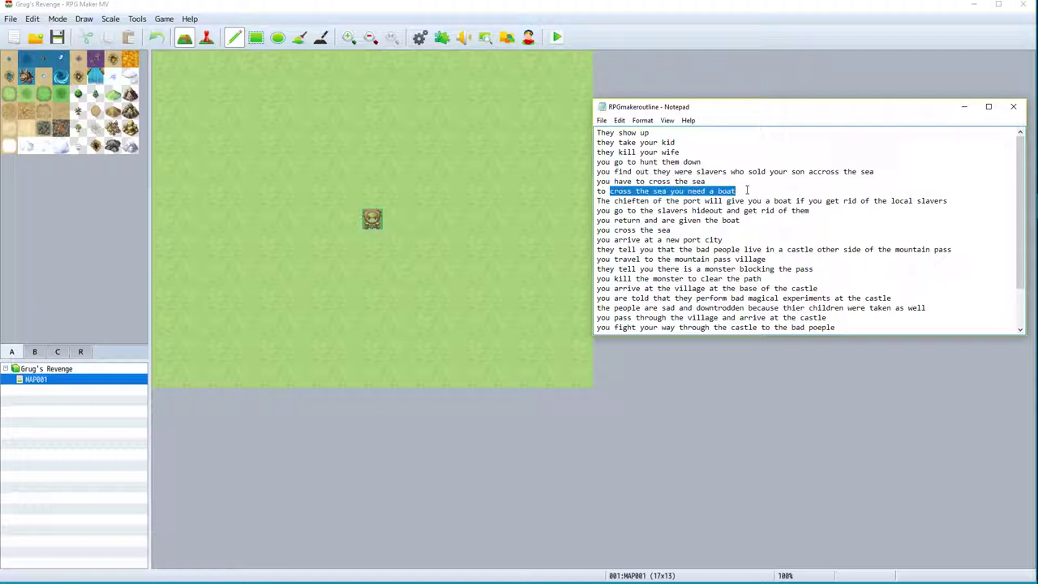
{"action": "left_click_drag", "start_coordinate": [622, 201], "coordinate": [947, 202]}
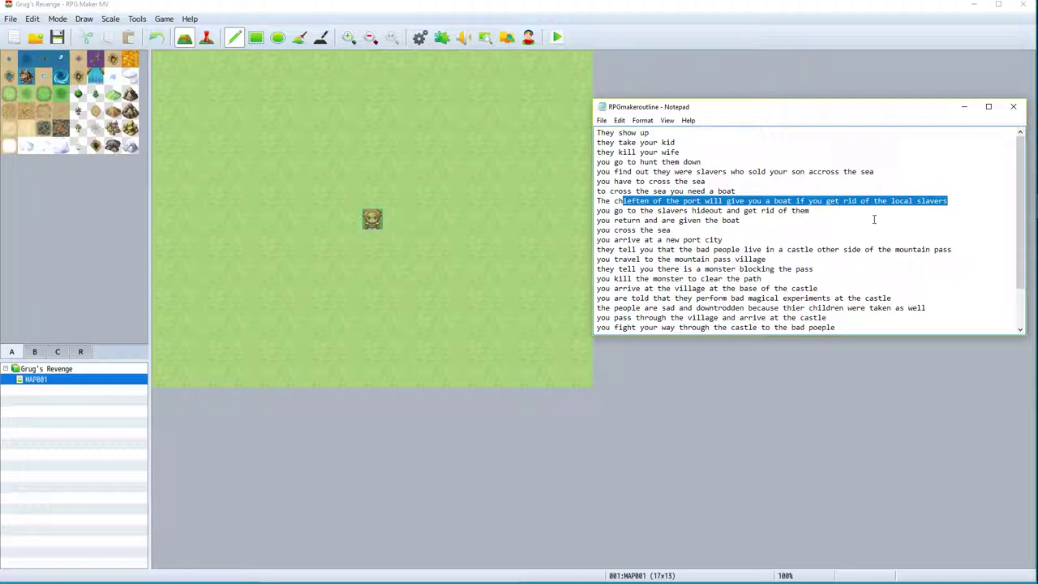
{"action": "left_click_drag", "start_coordinate": [645, 220], "coordinate": [835, 215]}
{"action": "left_click", "coordinate": [748, 232]}
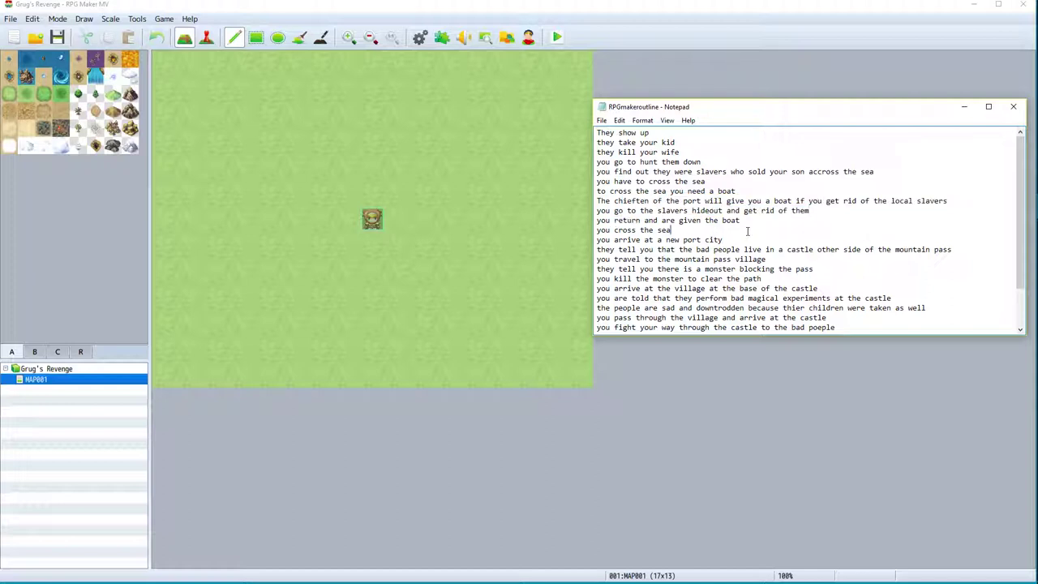
{"action": "left_click_drag", "start_coordinate": [737, 220], "coordinate": [615, 240]}
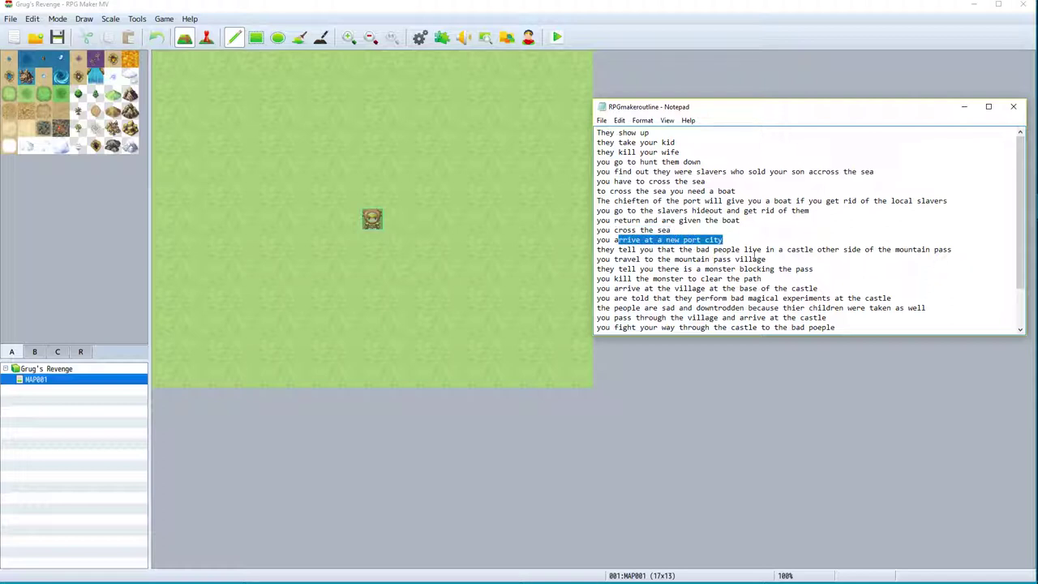
{"action": "left_click", "coordinate": [606, 250]}
{"action": "left_click_drag", "start_coordinate": [606, 249], "coordinate": [951, 252]}
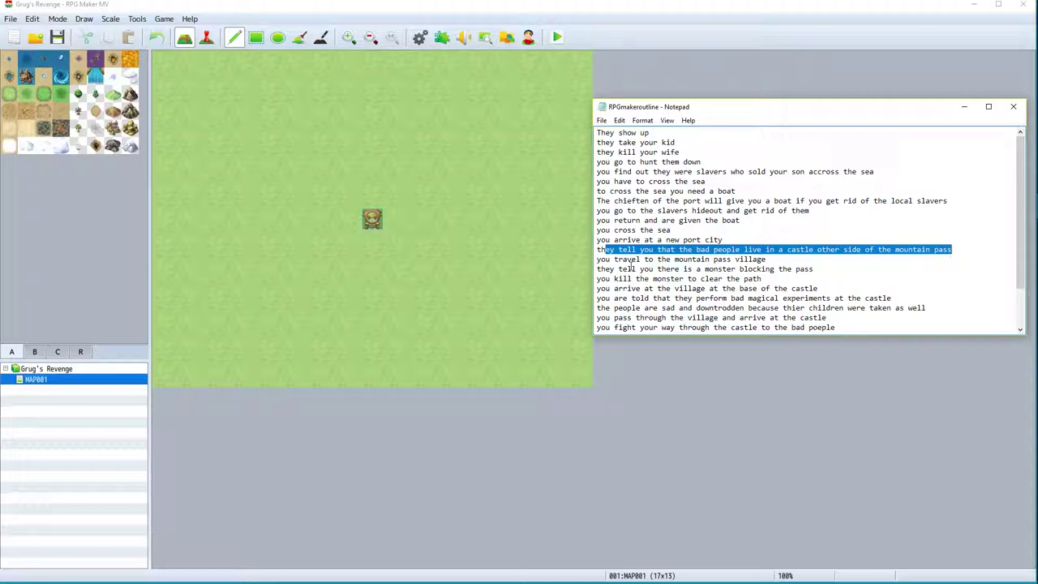
{"action": "left_click_drag", "start_coordinate": [600, 269], "coordinate": [820, 276]}
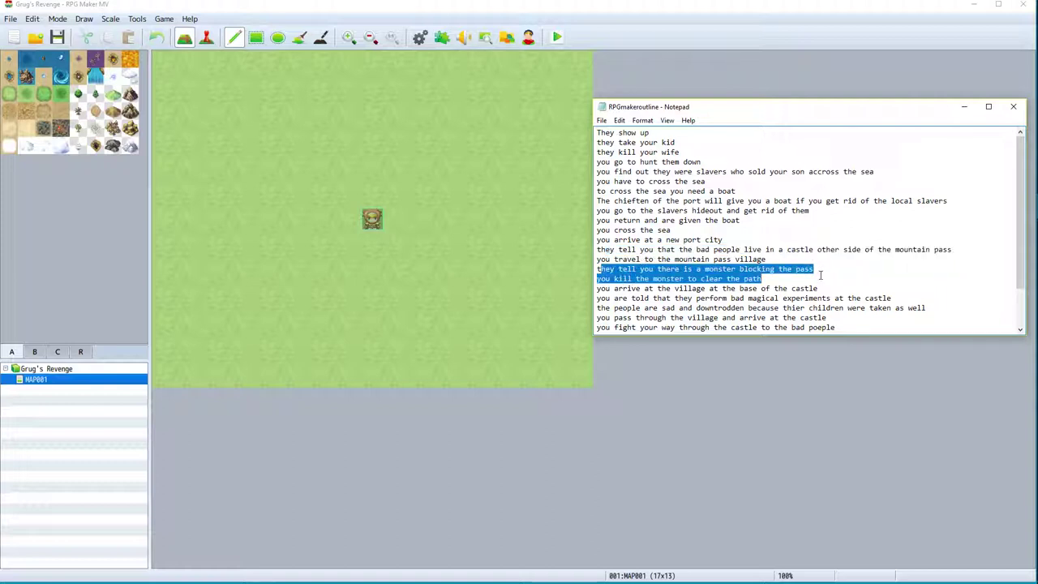
{"action": "left_click_drag", "start_coordinate": [597, 289], "coordinate": [828, 289]}
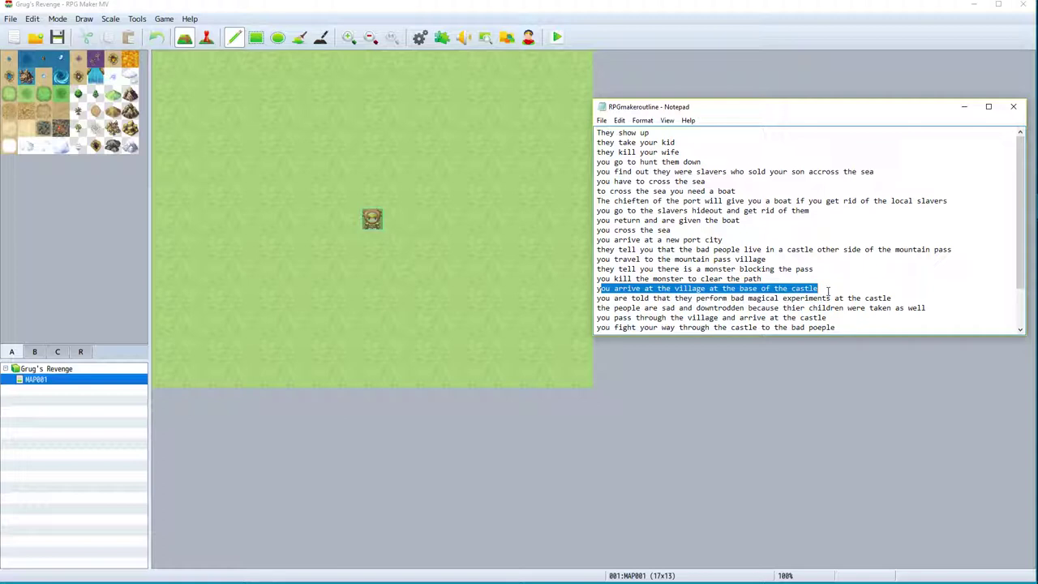
{"action": "left_click_drag", "start_coordinate": [619, 298], "coordinate": [892, 308]}
{"action": "left_click", "coordinate": [621, 305]}
{"action": "left_click_drag", "start_coordinate": [621, 306], "coordinate": [881, 307]}
{"action": "left_click_drag", "start_coordinate": [695, 317], "coordinate": [887, 326]}
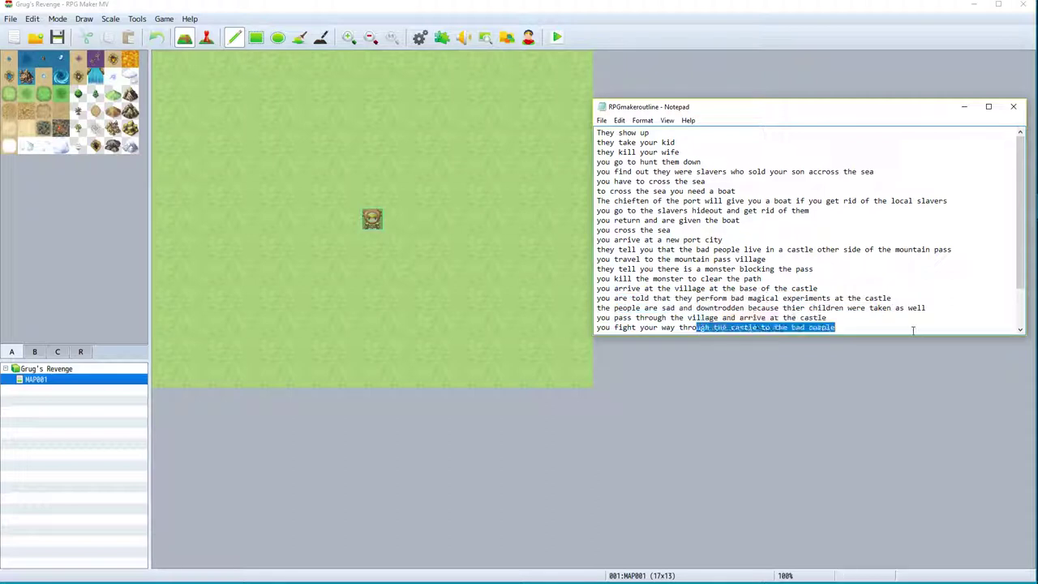
{"action": "scroll", "coordinate": [743, 259], "scroll_direction": "down", "scroll_amount": 2}
{"action": "scroll", "coordinate": [743, 258], "scroll_direction": "up", "scroll_amount": 2}
{"action": "scroll", "coordinate": [743, 258], "scroll_direction": "down", "scroll_amount": 2}
{"action": "left_click_drag", "start_coordinate": [661, 289], "coordinate": [813, 329]}
{"action": "left_click", "coordinate": [898, 299]}
{"action": "left_click_drag", "start_coordinate": [597, 317], "coordinate": [891, 317]}
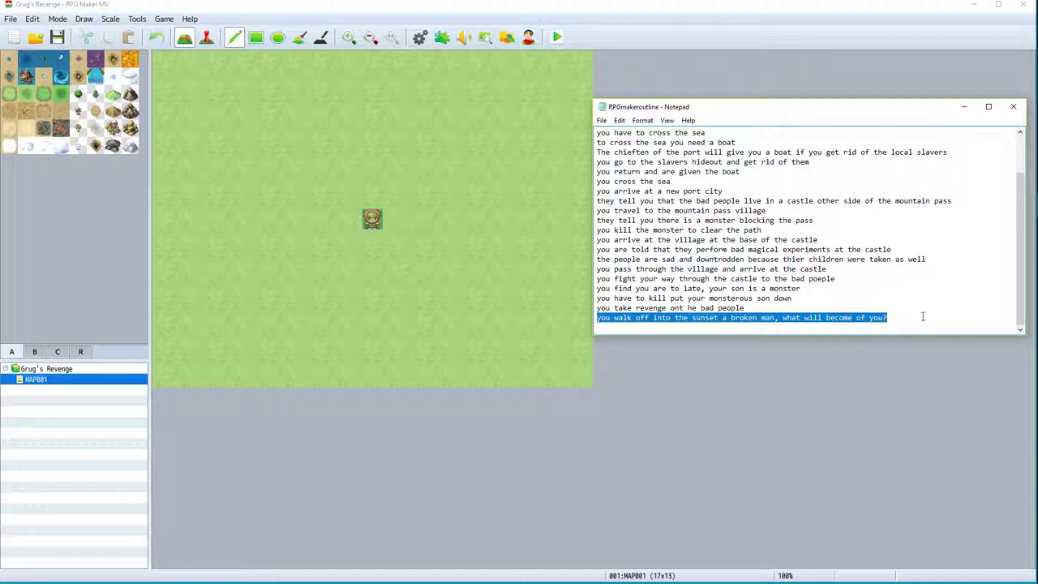
Scroll through the story outline and clear the selection on its final lines.
{"action": "scroll", "coordinate": [770, 324], "scroll_direction": "up", "scroll_amount": 2}
{"action": "scroll", "coordinate": [689, 318], "scroll_direction": "down", "scroll_amount": 2}
{"action": "left_click", "coordinate": [916, 280]}
{"action": "scroll", "coordinate": [904, 296], "scroll_direction": "up", "scroll_amount": 1}
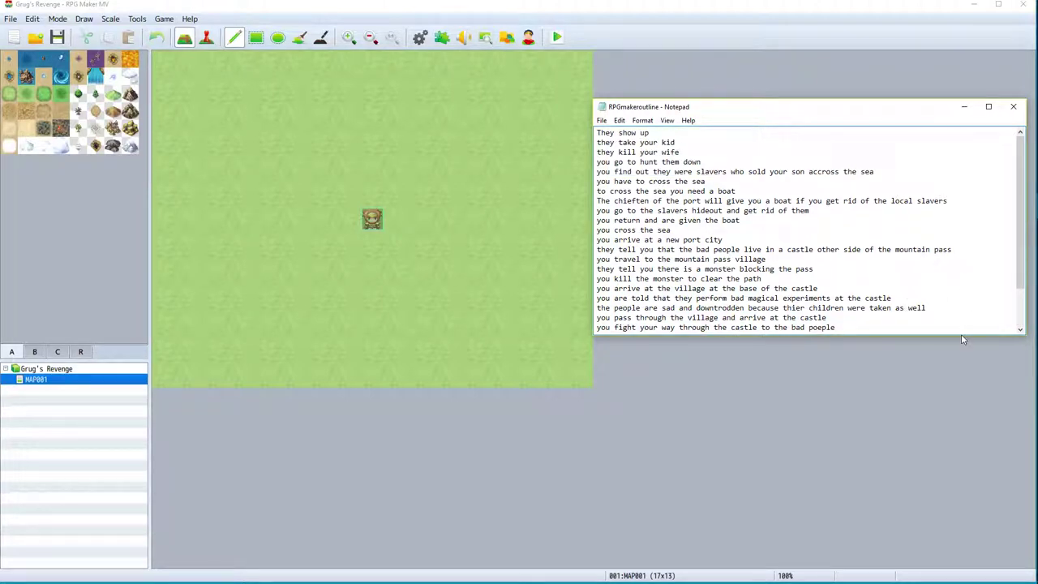
{"action": "key", "text": "ctrl+z"}
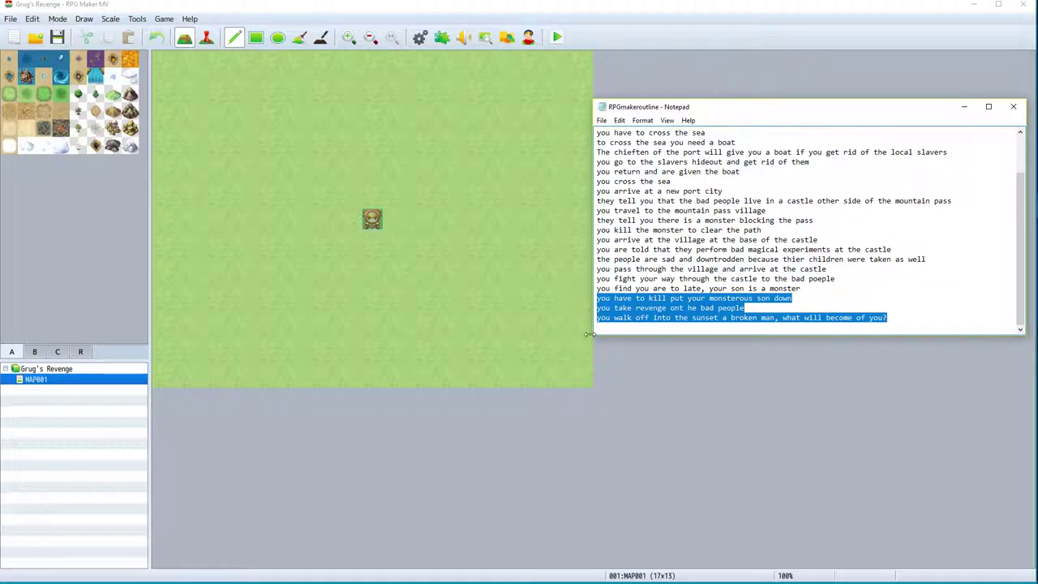
Make the outline window taller, shift it slightly left, and minimize it.
{"action": "left_click_drag", "start_coordinate": [592, 336], "coordinate": [593, 398]}
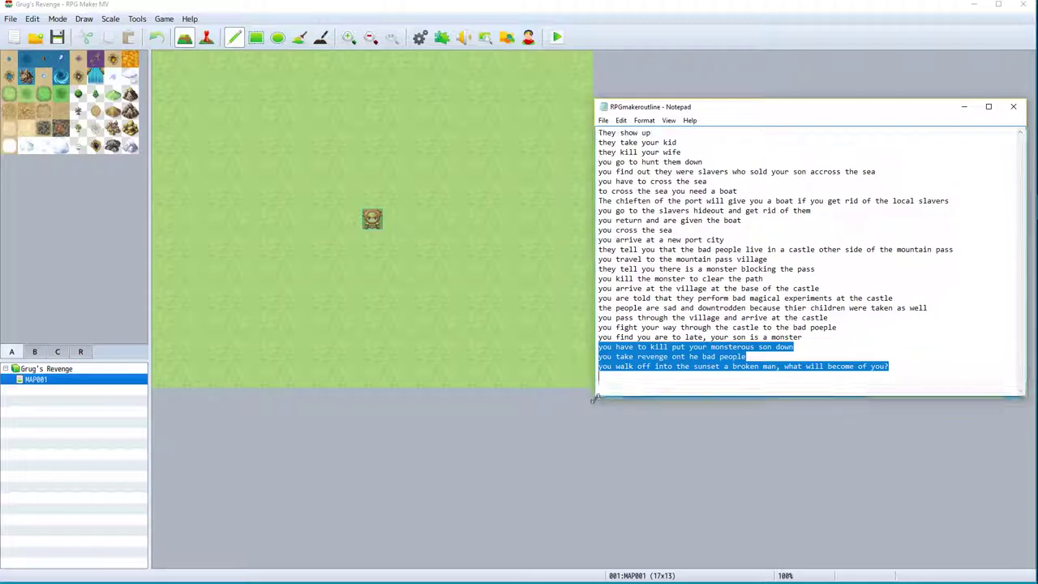
{"action": "left_click_drag", "start_coordinate": [740, 115], "coordinate": [697, 124]}
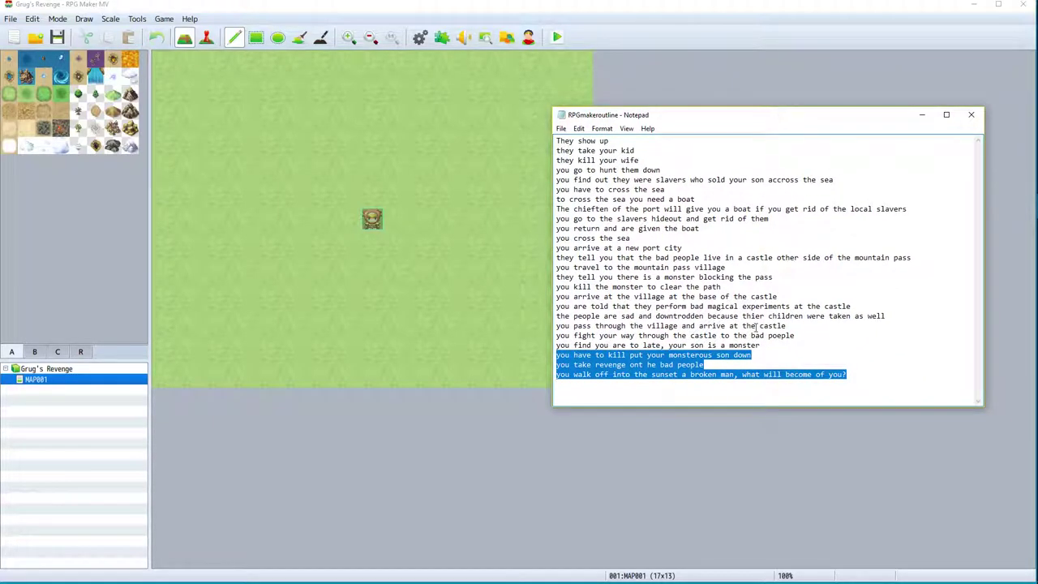
{"action": "left_click", "coordinate": [813, 326]}
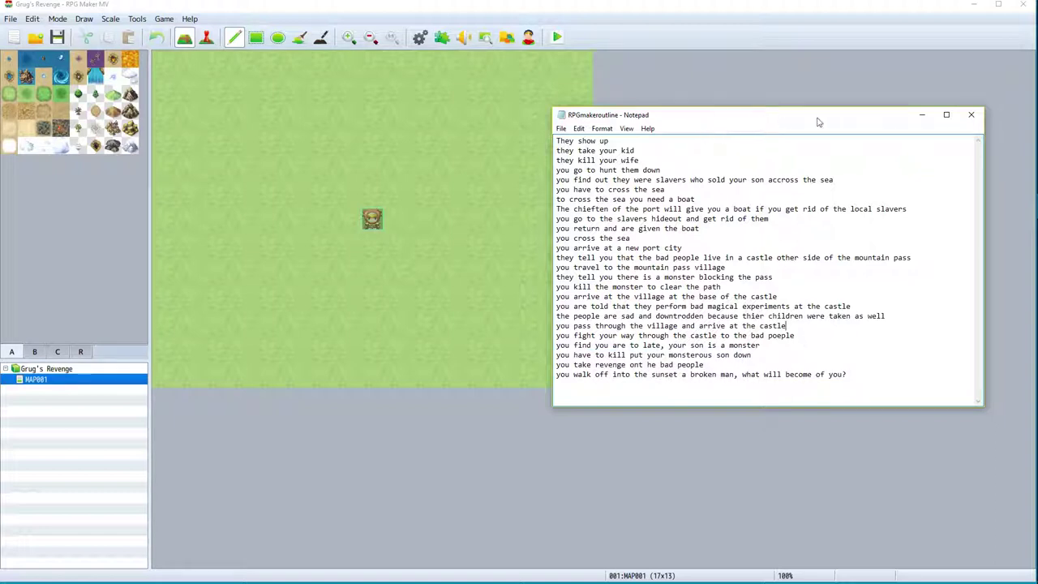
{"action": "left_click", "coordinate": [929, 117]}
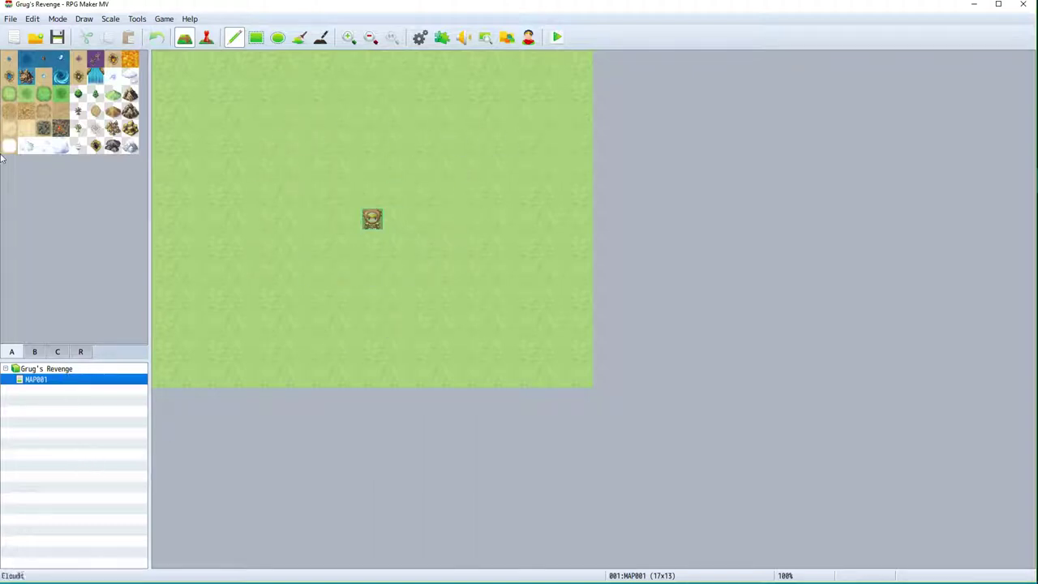
{"action": "left_click", "coordinate": [41, 355]}
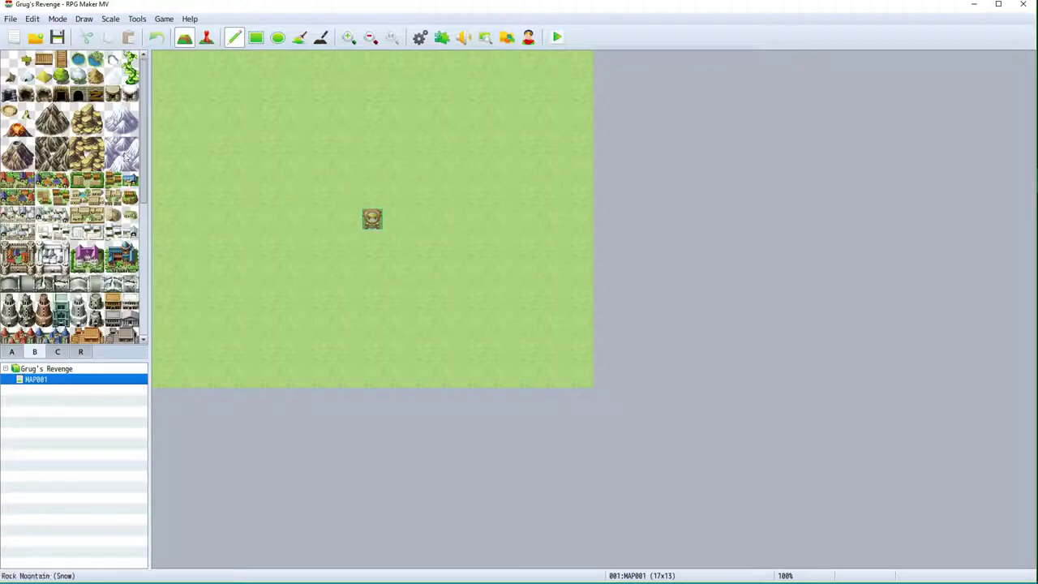
{"action": "left_click", "coordinate": [57, 352]}
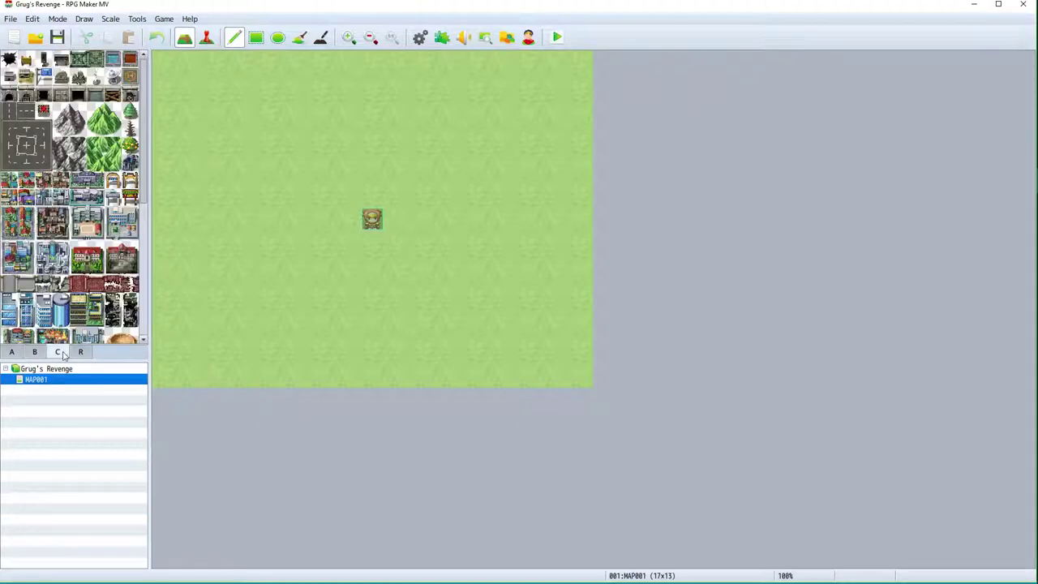
{"action": "scroll", "coordinate": [101, 250], "scroll_direction": "down", "scroll_amount": 6}
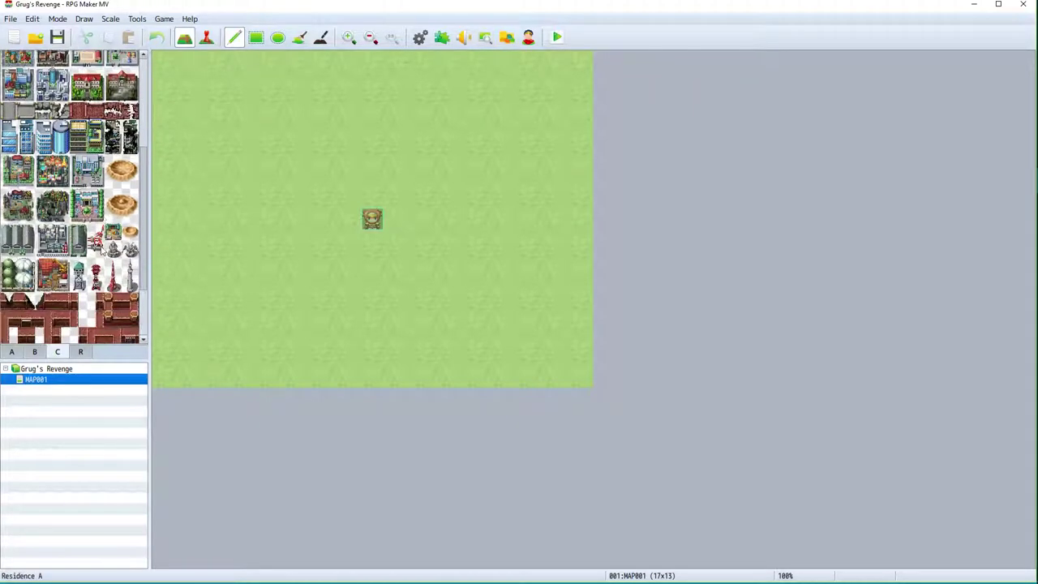
{"action": "scroll", "coordinate": [101, 249], "scroll_direction": "down", "scroll_amount": 1}
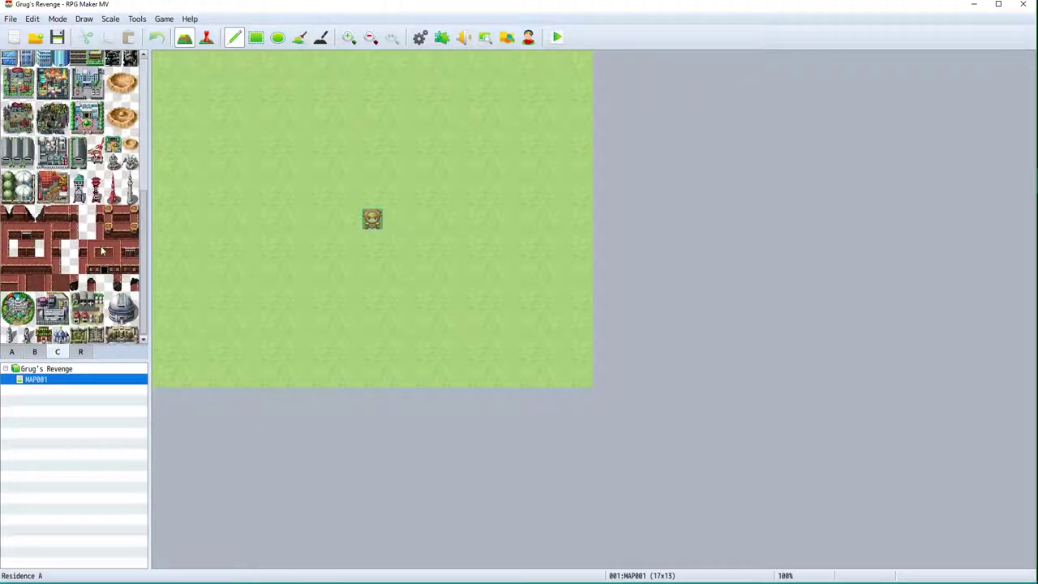
{"action": "left_click", "coordinate": [35, 354]}
{"action": "left_click", "coordinate": [13, 353]}
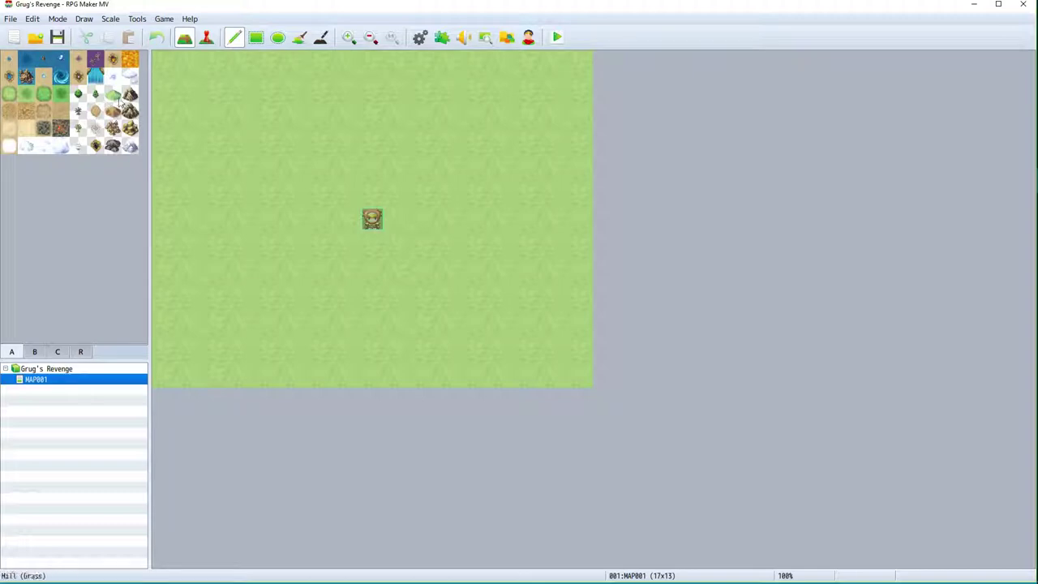
{"action": "right_click", "coordinate": [31, 379]}
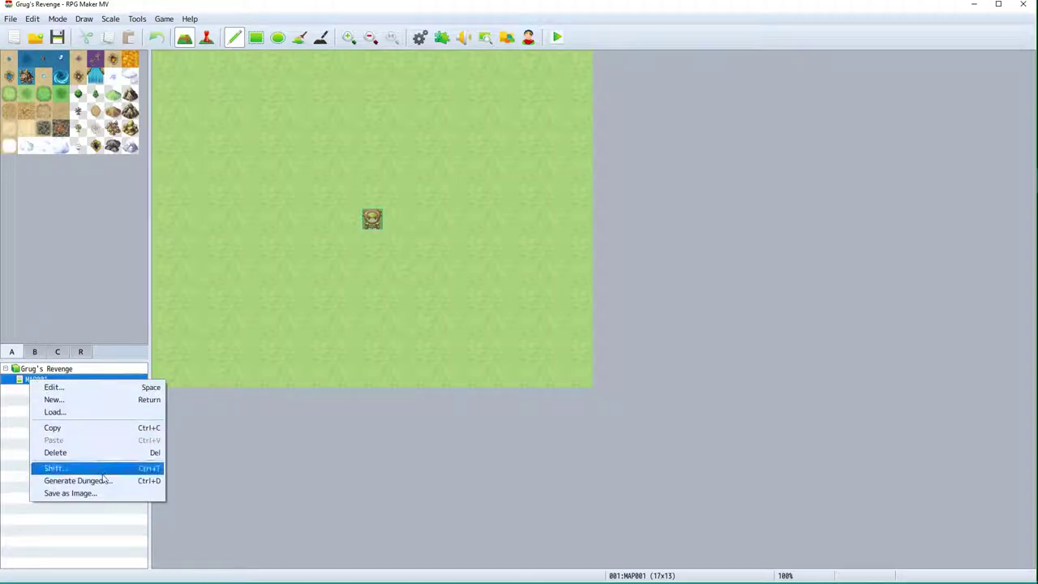
{"action": "left_click", "coordinate": [101, 388]}
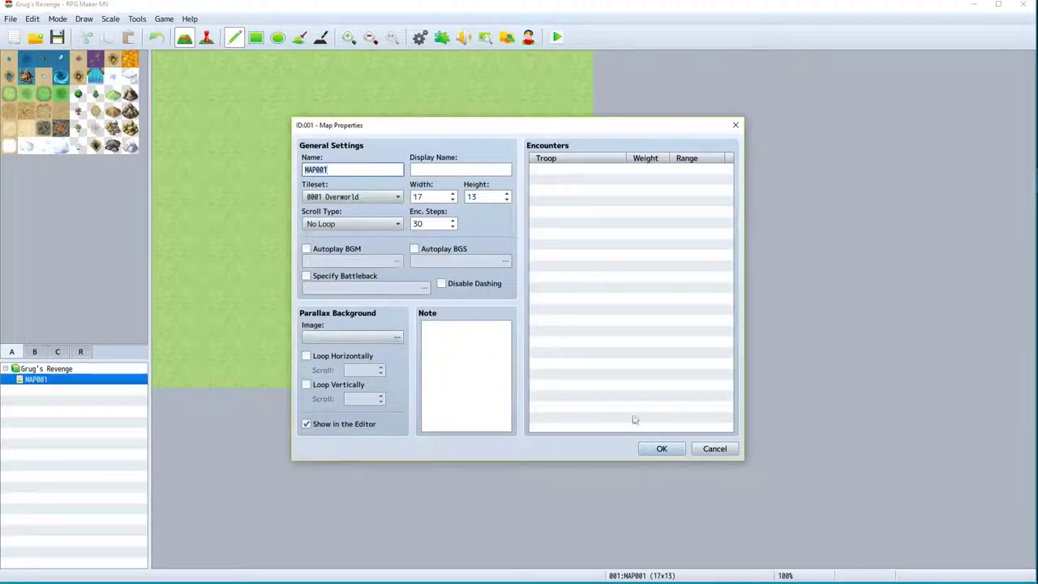
{"action": "left_click", "coordinate": [714, 448]}
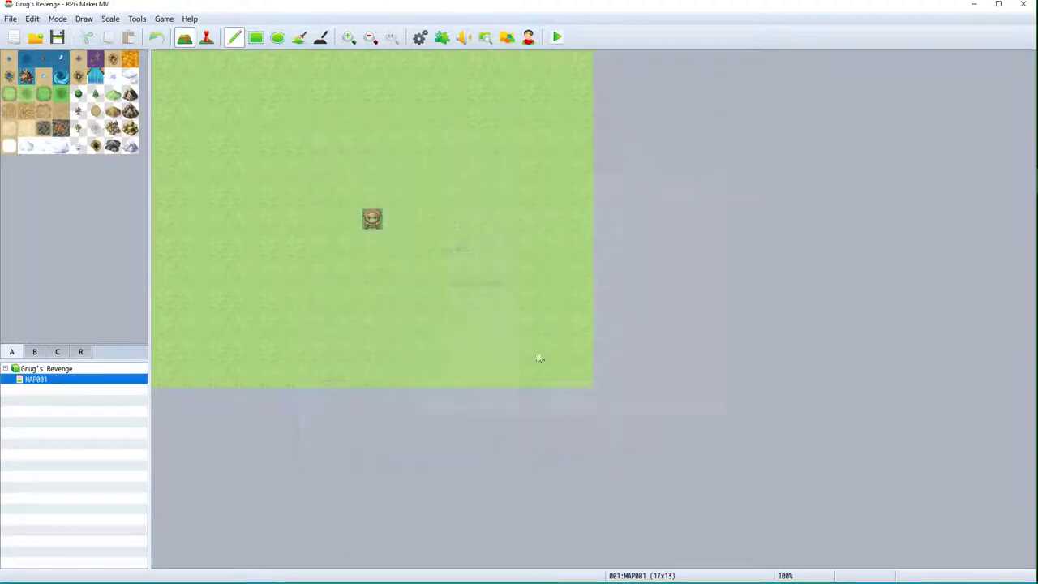
{"action": "right_click", "coordinate": [43, 381]}
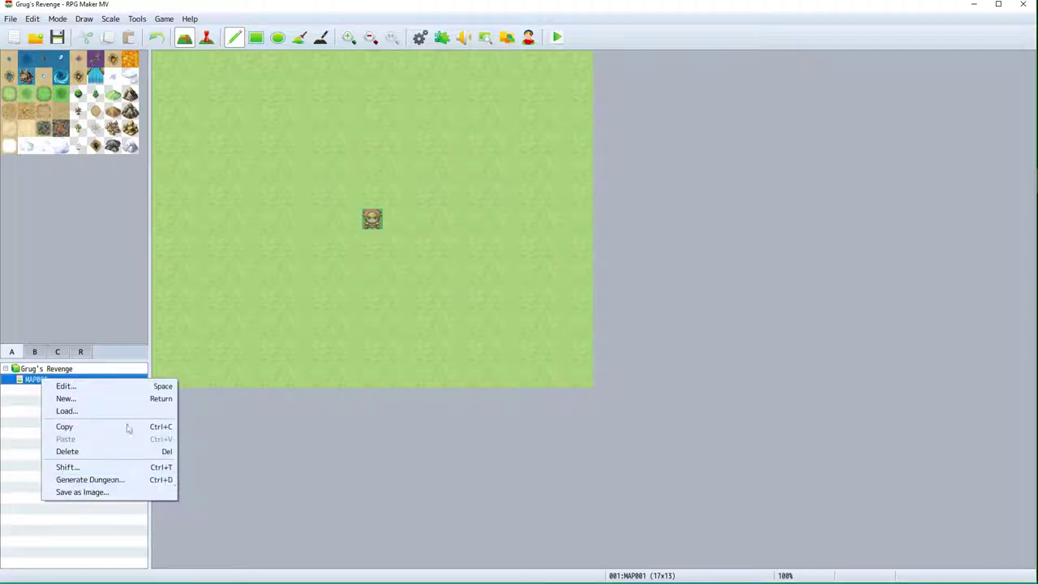
{"action": "left_click", "coordinate": [123, 387]}
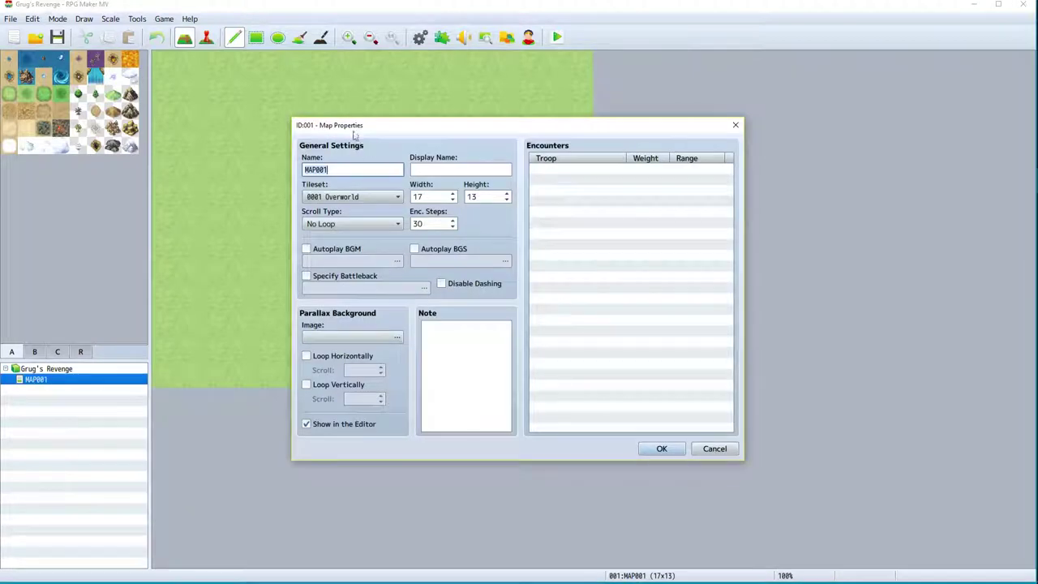
{"action": "left_click", "coordinate": [356, 196]}
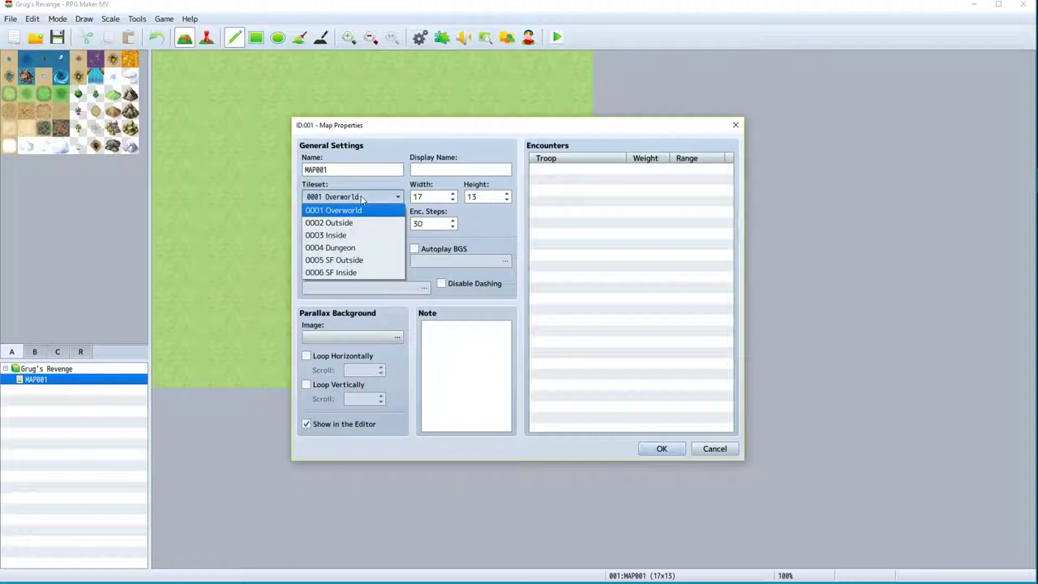
{"action": "left_click", "coordinate": [357, 210]}
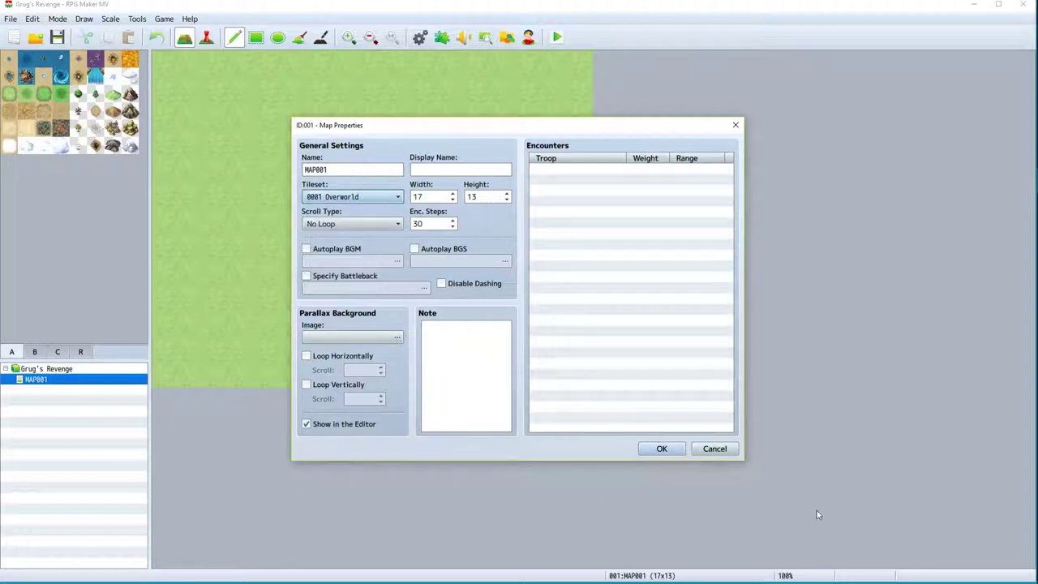
{"action": "left_click", "coordinate": [713, 449]}
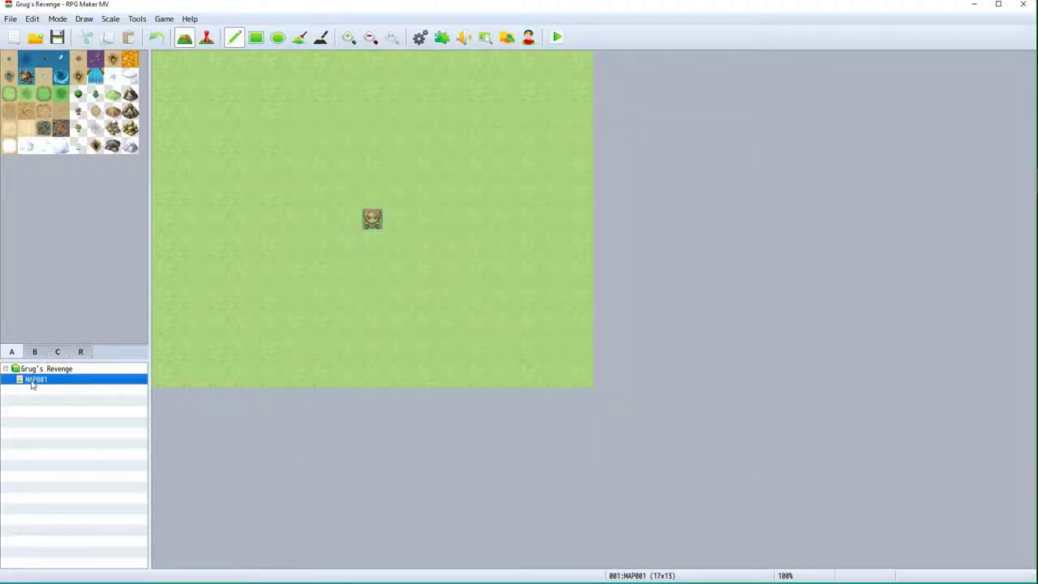
{"action": "left_click", "coordinate": [143, 20]}
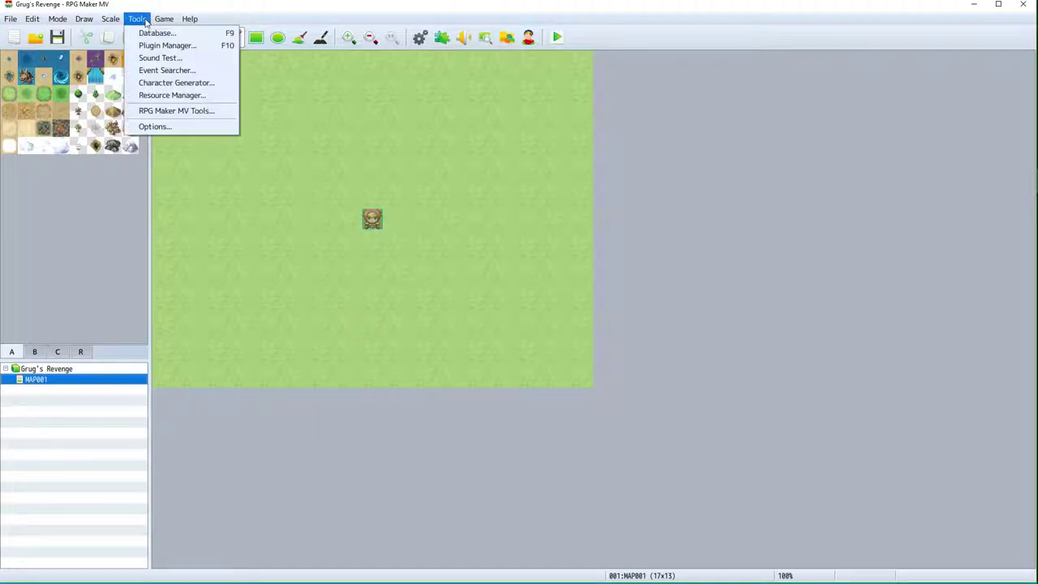
{"action": "left_click", "coordinate": [154, 32]}
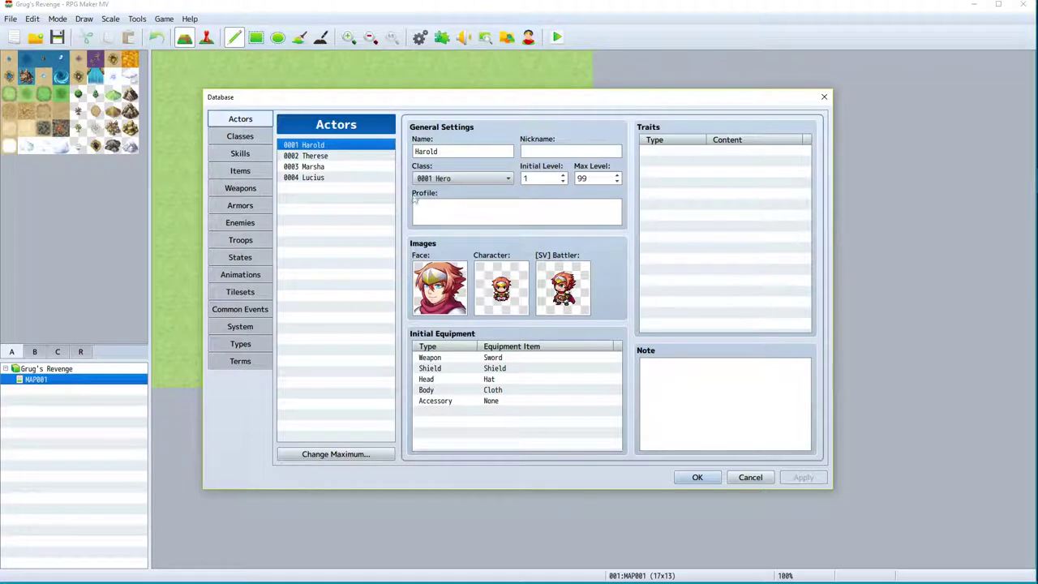
{"action": "left_click", "coordinate": [240, 292]}
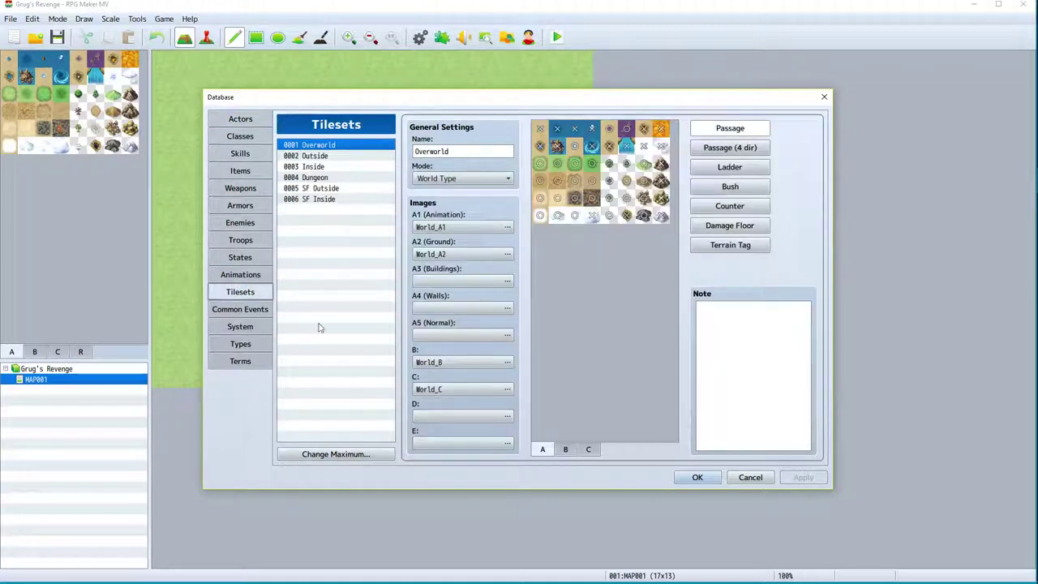
{"action": "left_click_drag", "start_coordinate": [695, 95], "coordinate": [749, 194]}
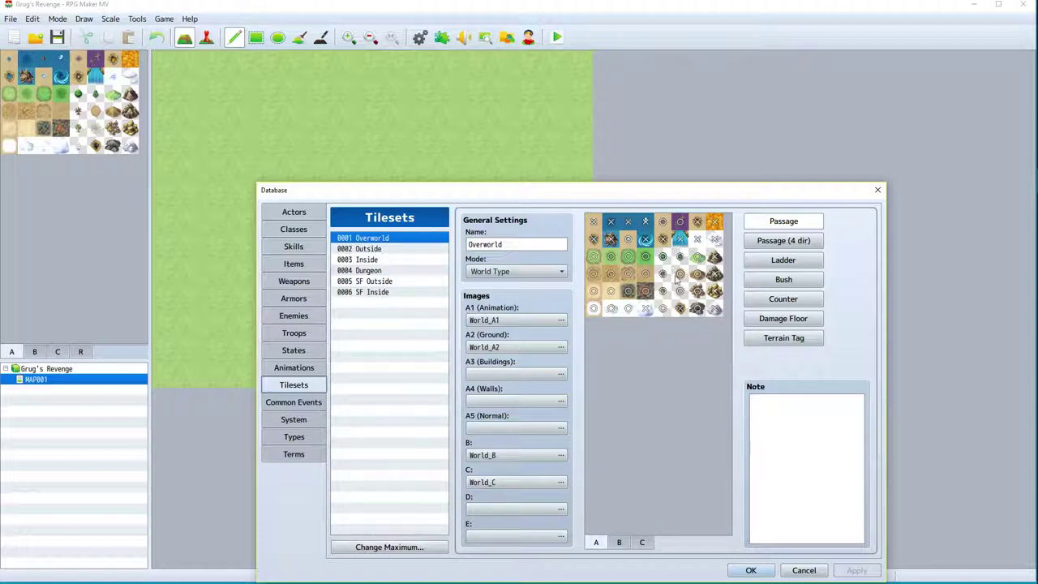
{"action": "left_click", "coordinate": [714, 258]}
{"action": "left_click", "coordinate": [817, 571]}
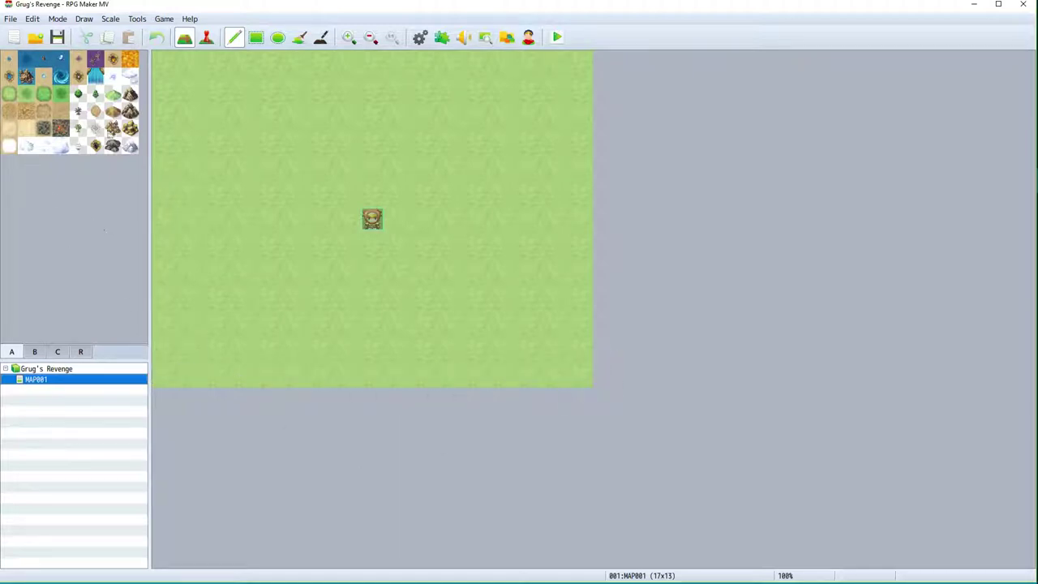
Rename MAP001 to 'Overworld Start'.
{"action": "right_click", "coordinate": [53, 386]}
{"action": "left_click", "coordinate": [106, 386]}
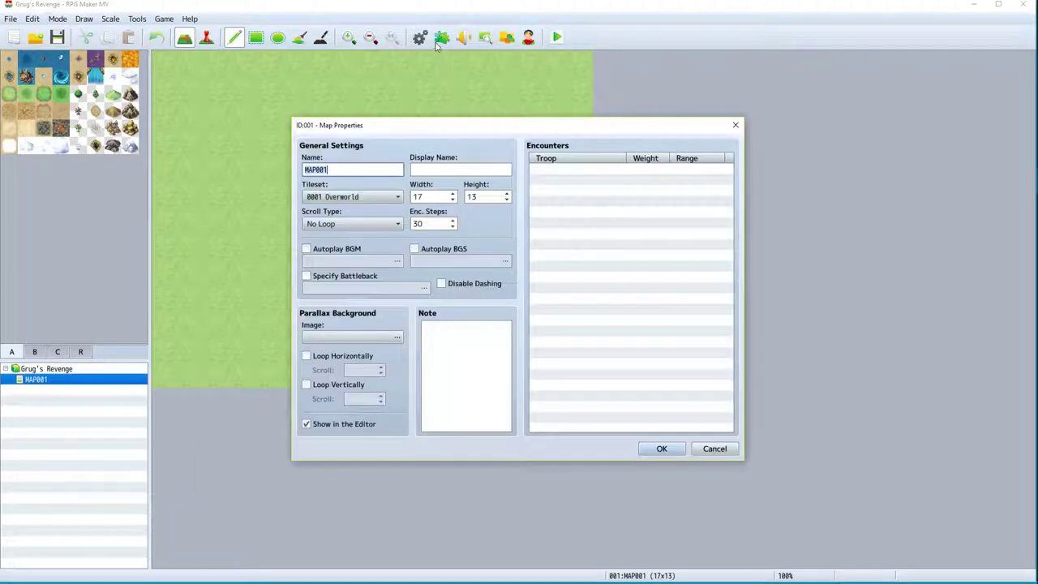
{"action": "type", "text": "Overworl"}
{"action": "key", "text": "BackSpace"}
{"action": "key", "text": "Return"}
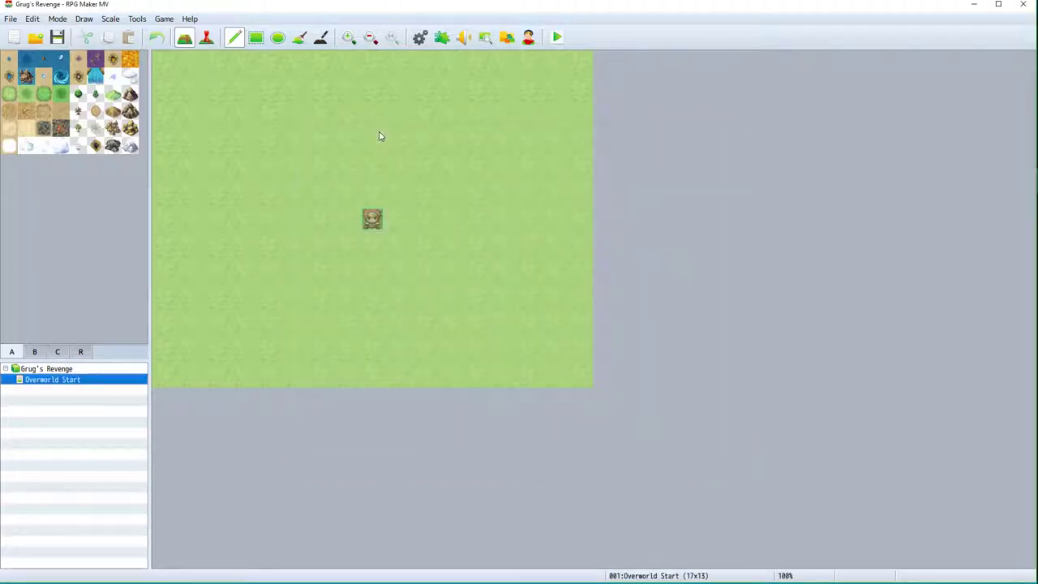
Enlarge the Overworld Start map to 25 by 25 tiles.
{"action": "right_click", "coordinate": [67, 388]}
{"action": "left_click", "coordinate": [85, 389]}
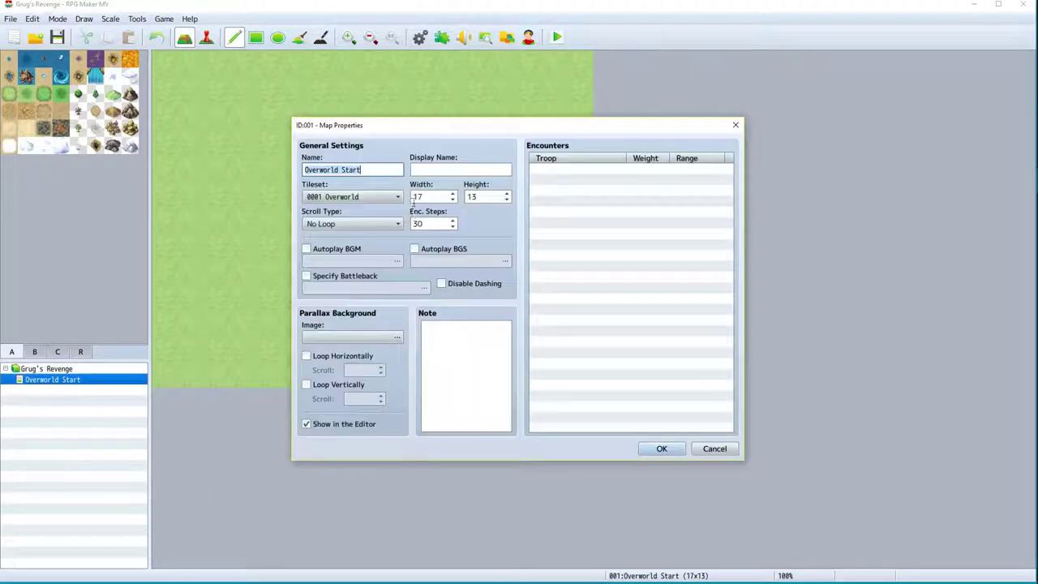
{"action": "double_click", "coordinate": [437, 195]}
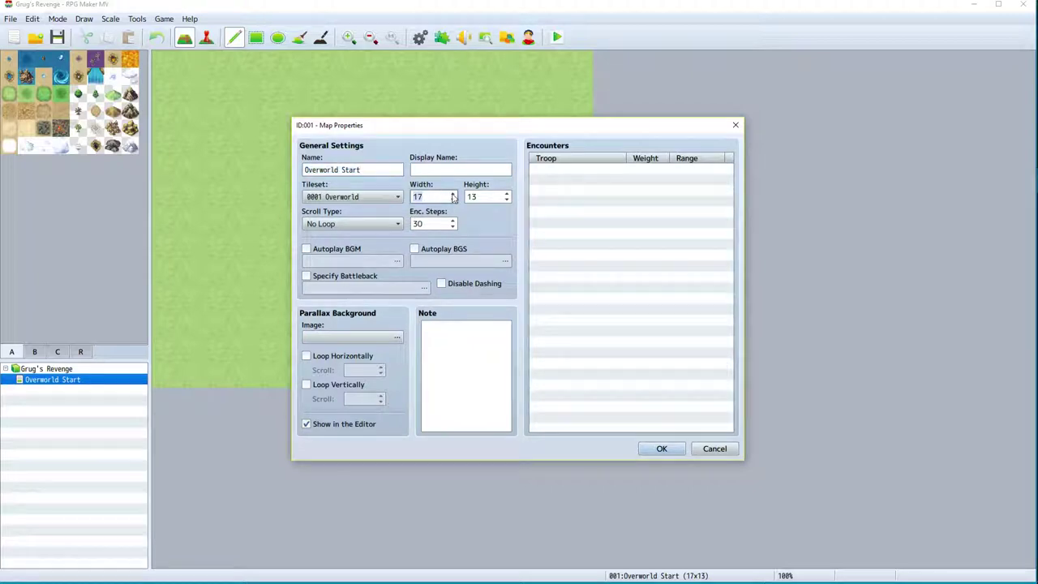
{"action": "left_click", "coordinate": [453, 195]}
{"action": "left_click", "coordinate": [452, 195]}
{"action": "left_click", "coordinate": [506, 194]}
{"action": "left_click", "coordinate": [506, 194]}
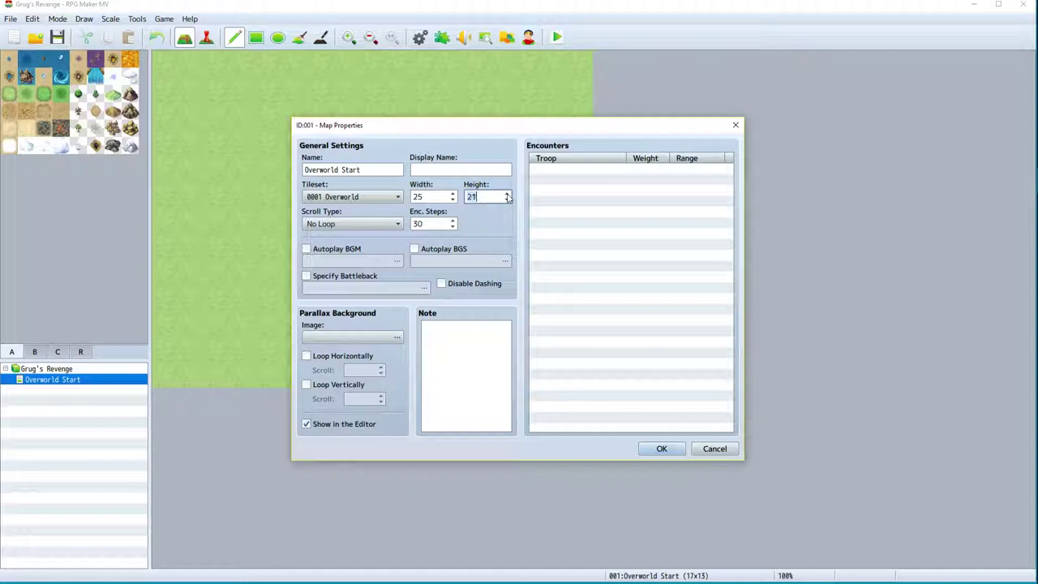
{"action": "left_click", "coordinate": [507, 194]}
{"action": "left_click", "coordinate": [648, 452]}
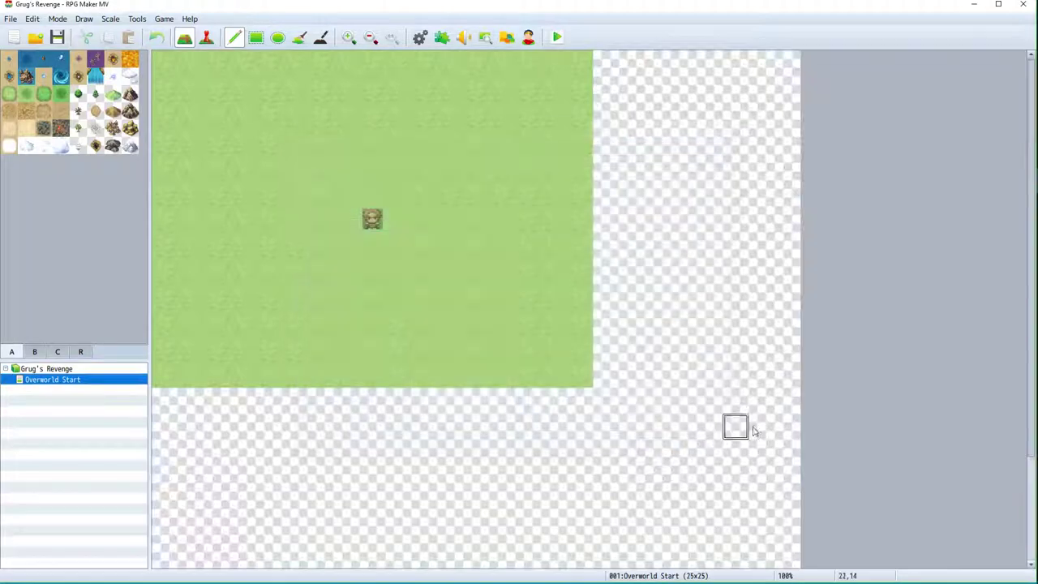
Scroll and zoom the view out to show the whole 25x25 map at 46%.
{"action": "scroll", "coordinate": [840, 453], "scroll_direction": "down", "scroll_amount": 1}
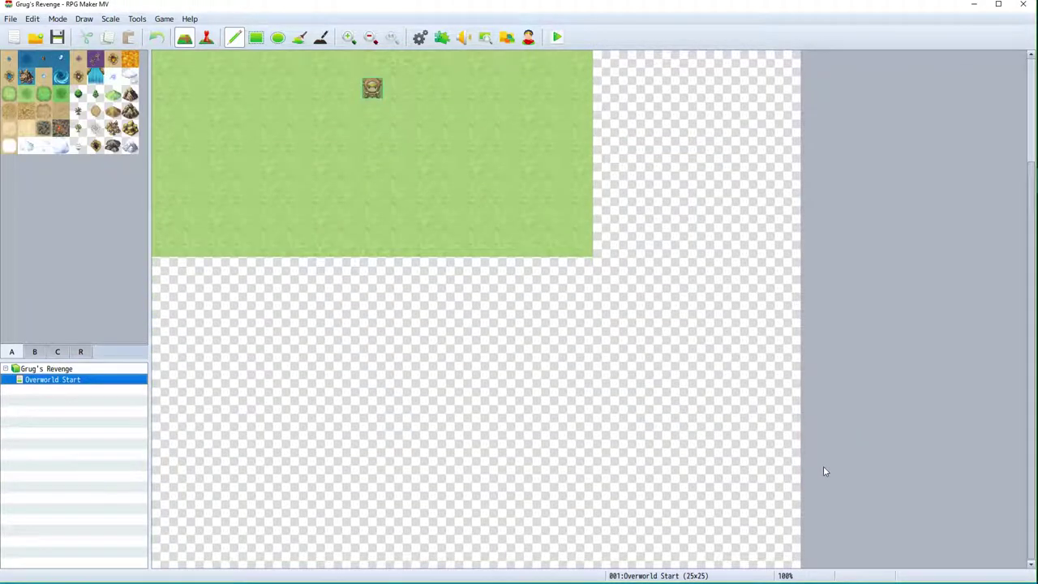
{"action": "scroll", "coordinate": [823, 470], "scroll_direction": "up", "scroll_amount": 2}
{"action": "scroll", "coordinate": [822, 457], "scroll_direction": "down", "scroll_amount": 2}
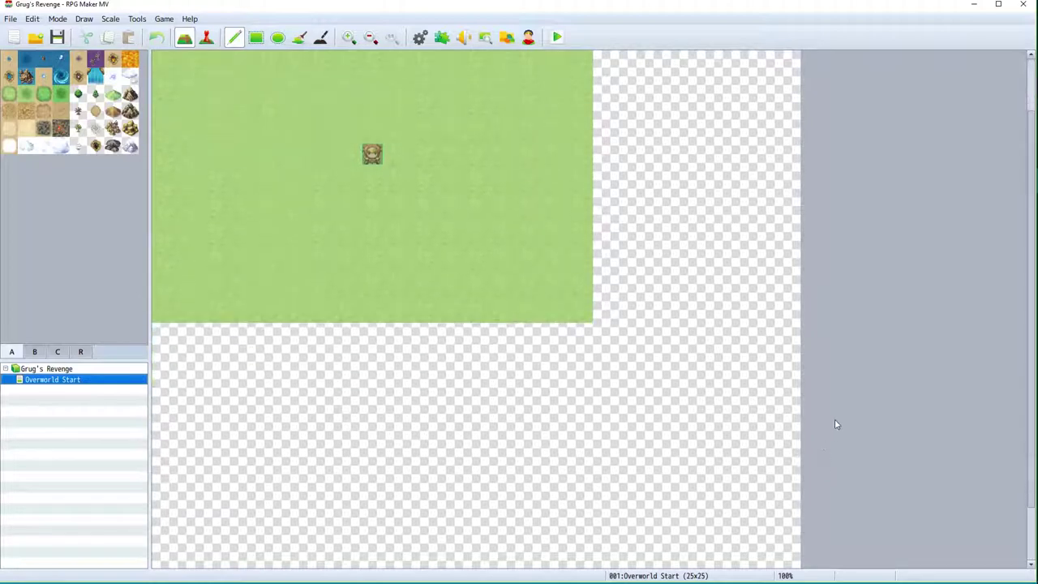
{"action": "scroll", "coordinate": [748, 396], "scroll_direction": "up", "scroll_amount": 1}
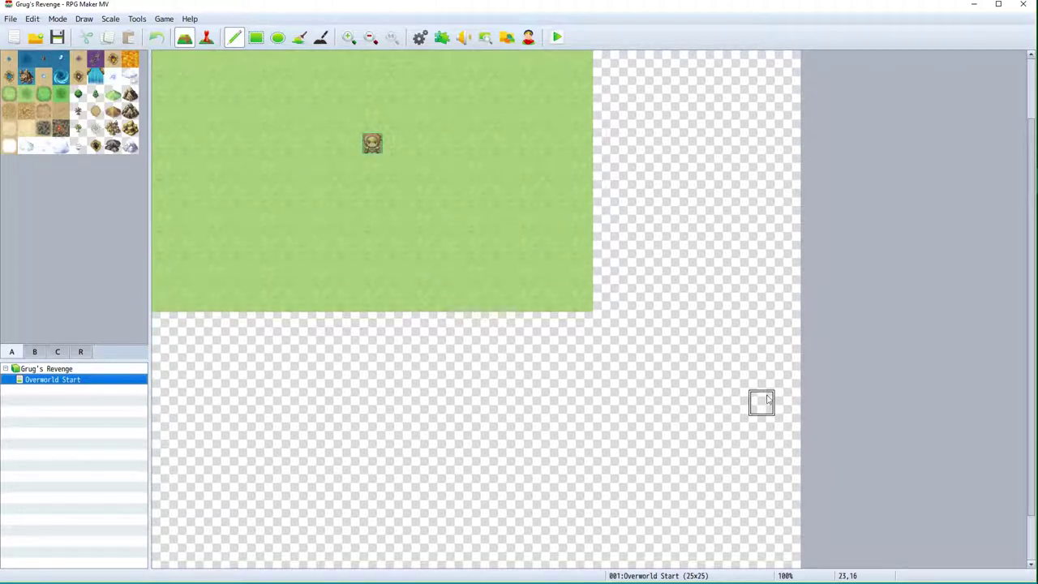
{"action": "scroll", "coordinate": [902, 395], "scroll_direction": "down", "scroll_amount": 3, "text": "ctrl"}
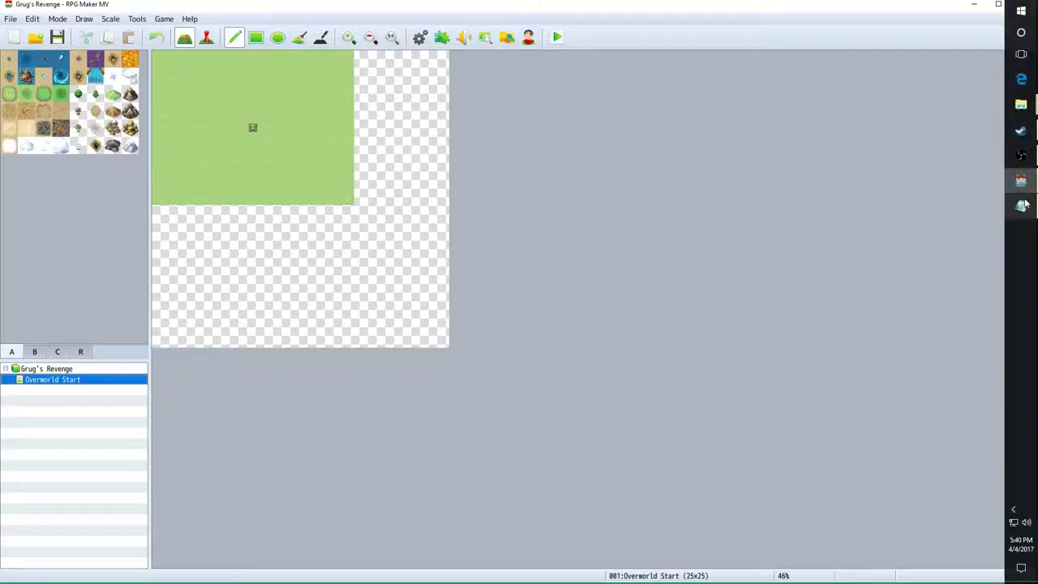
{"action": "left_click", "coordinate": [1021, 205]}
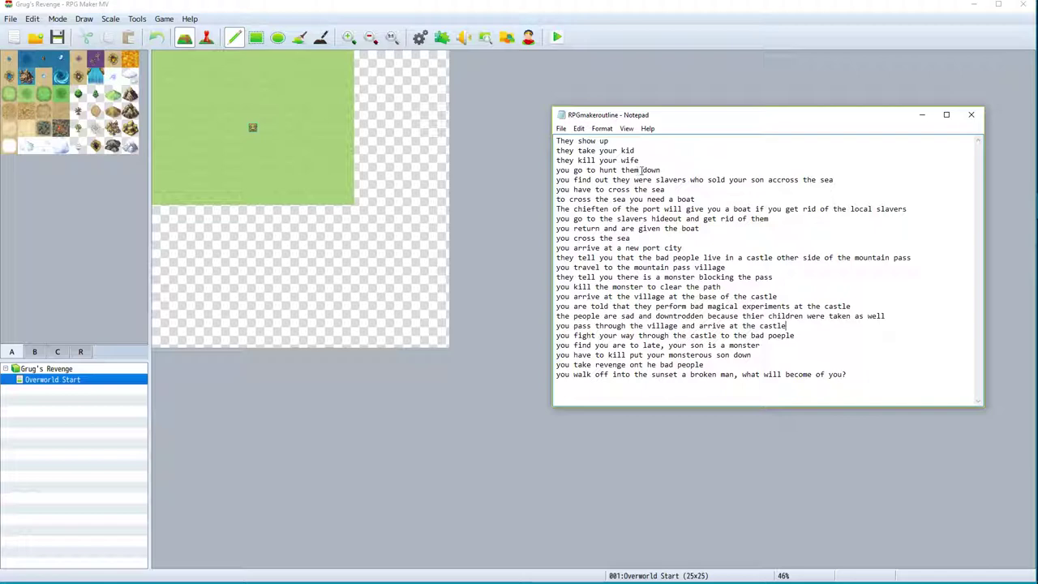
{"action": "left_click", "coordinate": [922, 114]}
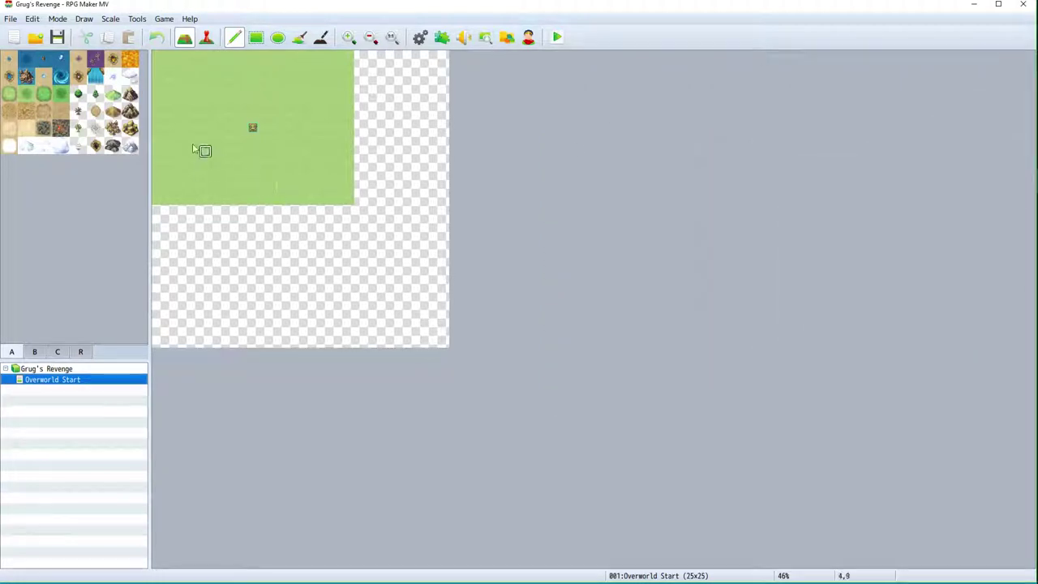
Fill the entire map with Deep Sea using the Rectangle tool.
{"action": "left_click", "coordinate": [28, 63]}
{"action": "left_click", "coordinate": [255, 38]}
{"action": "left_click_drag", "start_coordinate": [157, 57], "coordinate": [451, 347]}
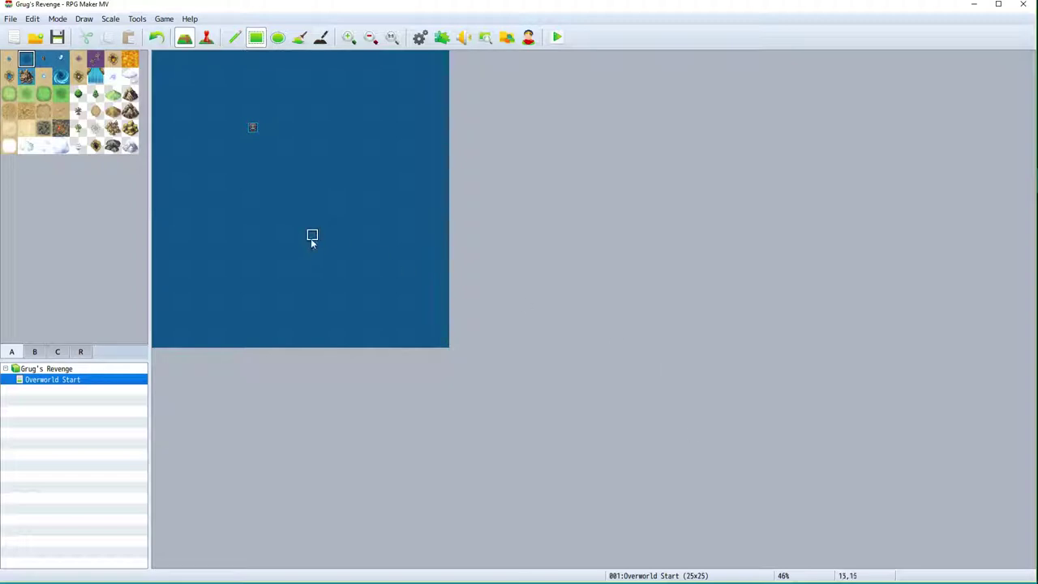
{"action": "left_click", "coordinate": [392, 37]}
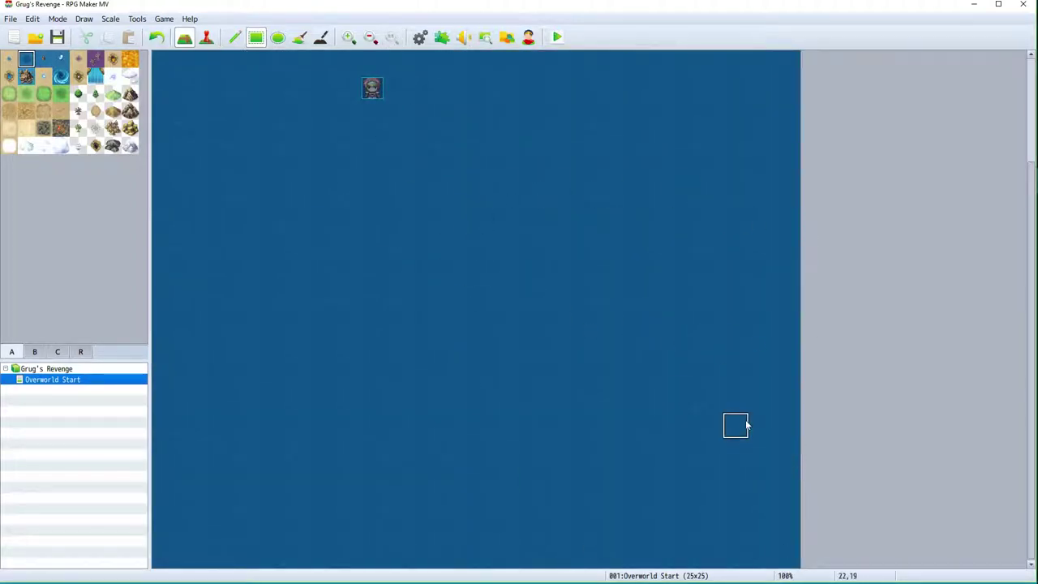
{"action": "left_click_drag", "start_coordinate": [1028, 196], "coordinate": [1036, 288]}
Paint a stepped Grassland A island from four joined rectangles in a zigzag.
{"action": "left_click", "coordinate": [10, 96]}
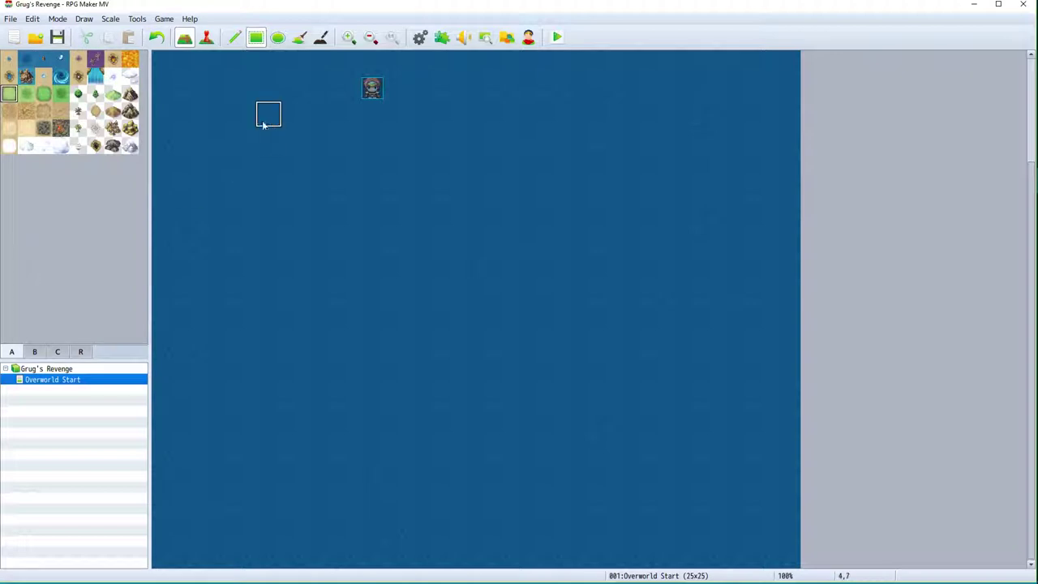
{"action": "left_click_drag", "start_coordinate": [243, 140], "coordinate": [423, 298]}
{"action": "left_click_drag", "start_coordinate": [418, 250], "coordinate": [509, 161]}
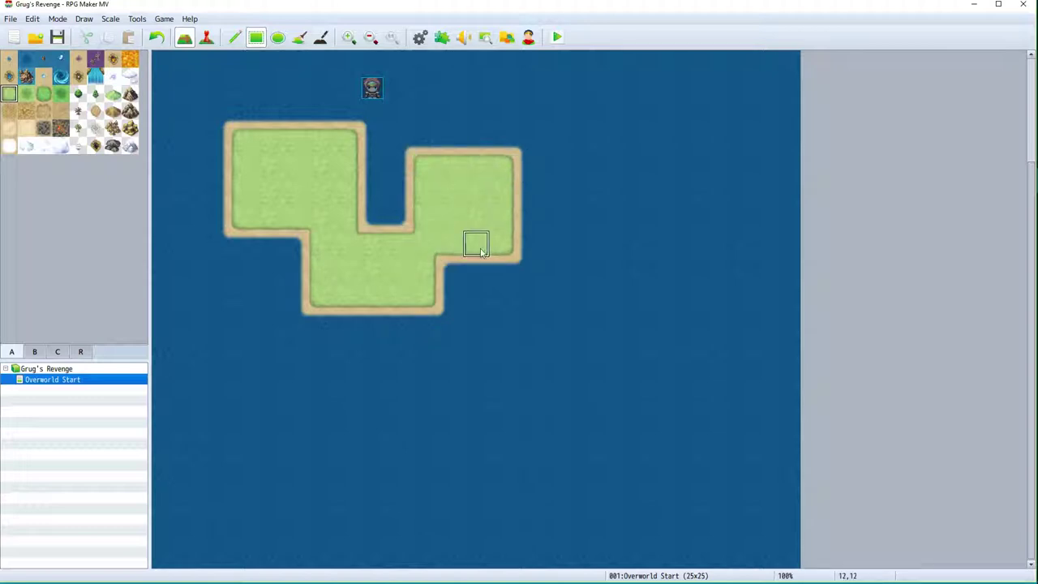
{"action": "left_click_drag", "start_coordinate": [355, 300], "coordinate": [241, 457]}
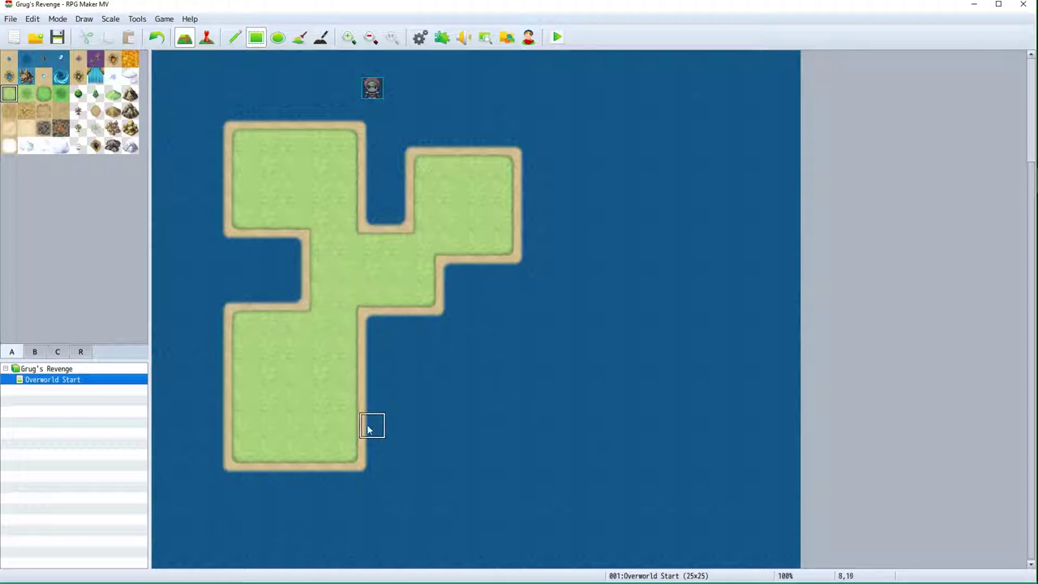
{"action": "left_click_drag", "start_coordinate": [477, 154], "coordinate": [523, 87]}
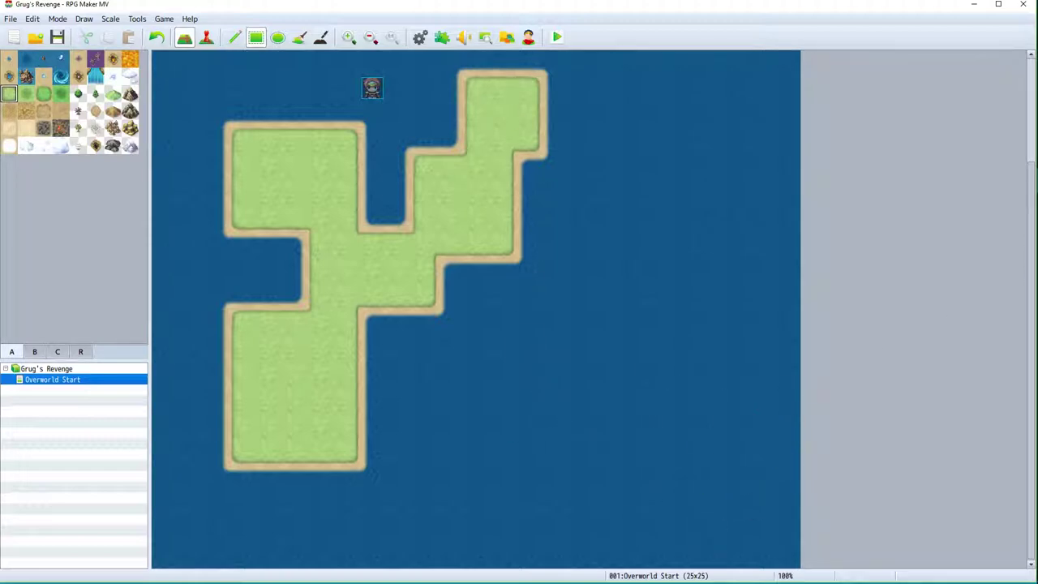
{"action": "scroll", "coordinate": [883, 463], "scroll_direction": "up", "scroll_amount": 2}
{"action": "scroll", "coordinate": [880, 444], "scroll_direction": "up", "scroll_amount": 1}
{"action": "scroll", "coordinate": [877, 439], "scroll_direction": "down", "scroll_amount": 3}
Widen the Overworld Start map to 35 tiles.
{"action": "right_click", "coordinate": [37, 384]}
{"action": "left_click", "coordinate": [50, 388]}
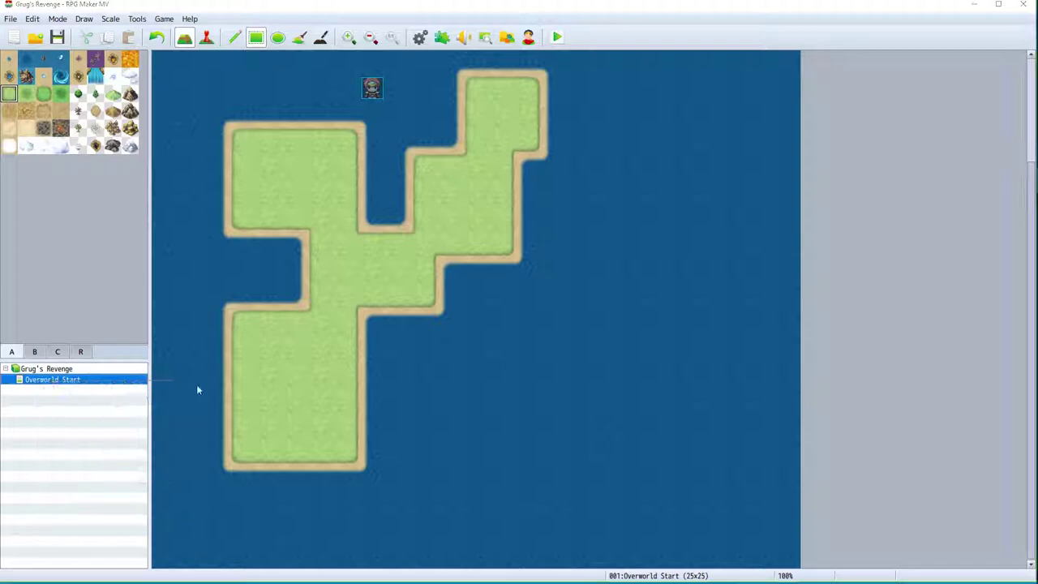
{"action": "left_click", "coordinate": [452, 194]}
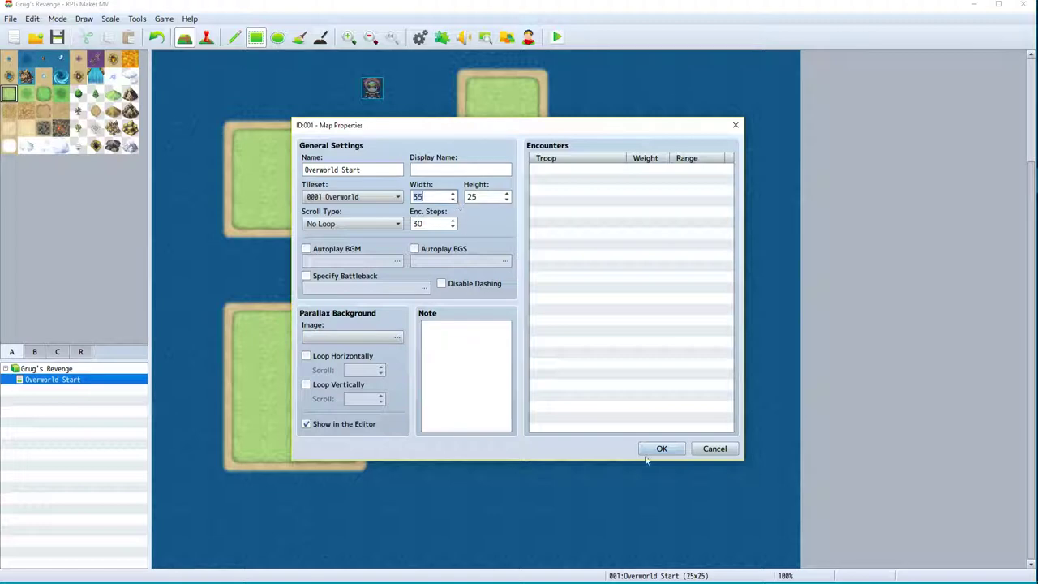
{"action": "left_click", "coordinate": [678, 448]}
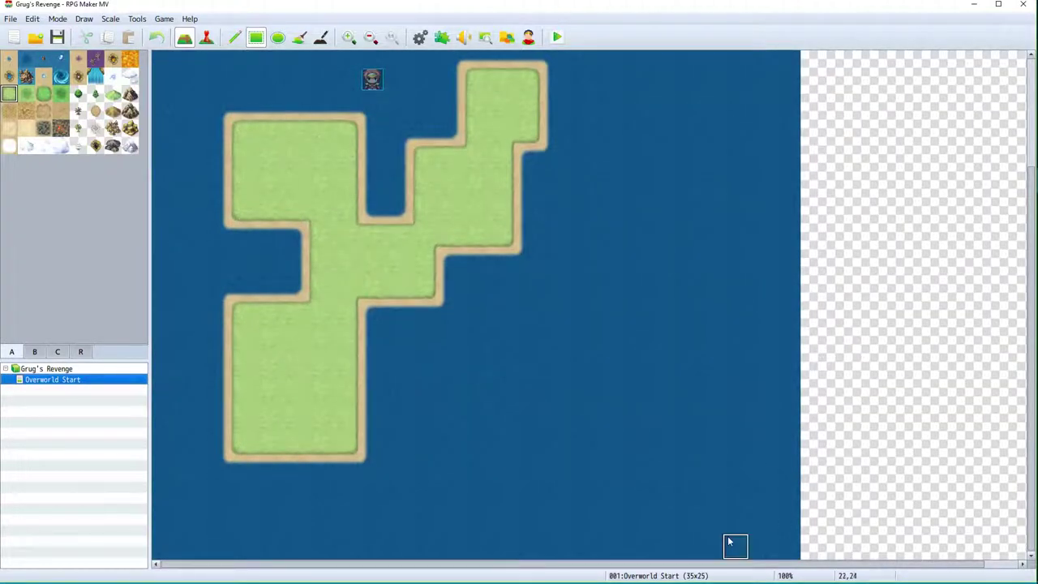
Zoom out and fill the new right-hand strip with sea.
{"action": "left_click", "coordinate": [371, 38]}
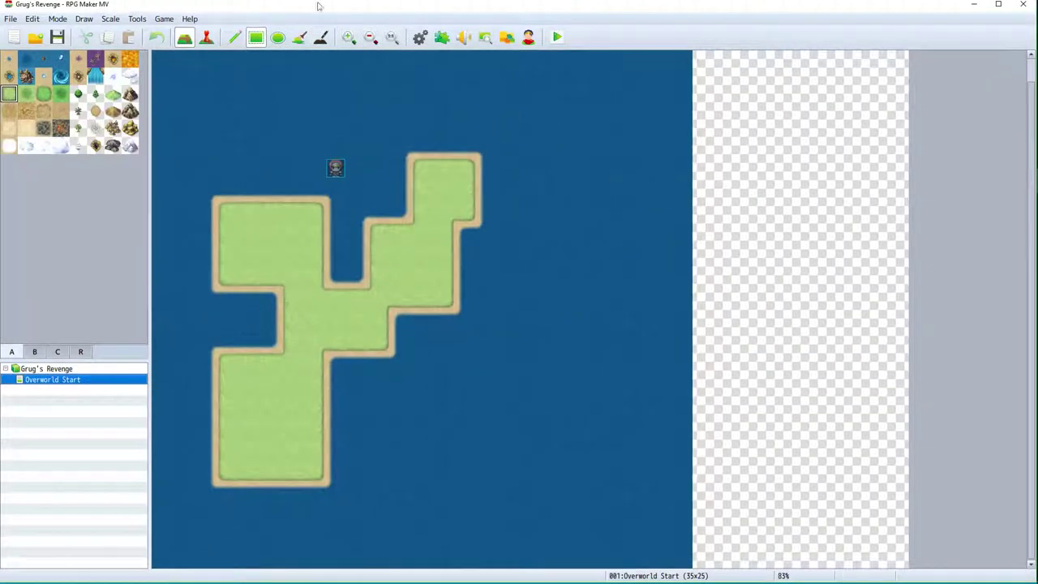
{"action": "left_click", "coordinate": [392, 37]}
{"action": "left_click", "coordinate": [370, 37]}
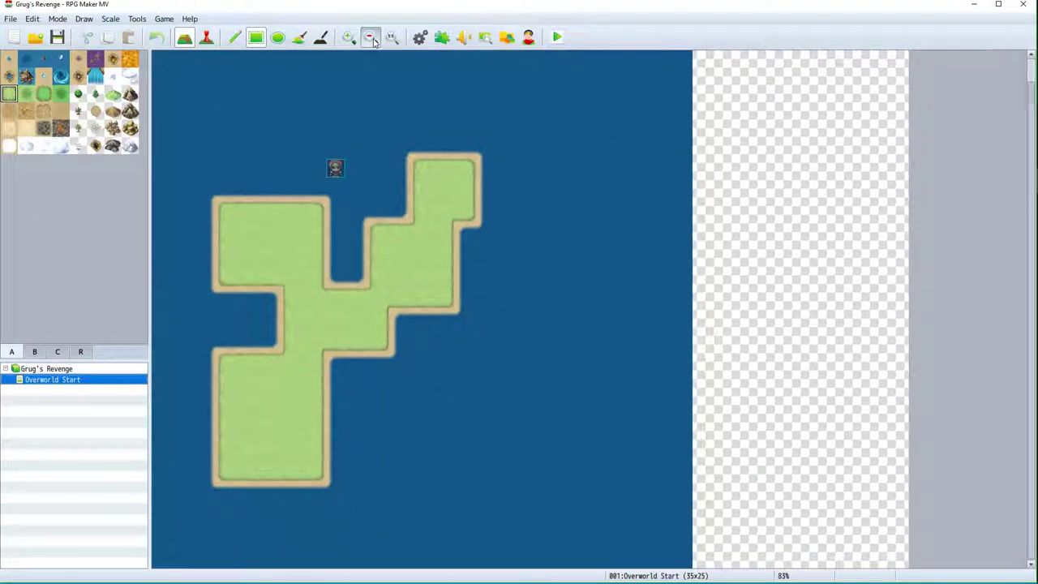
{"action": "left_click", "coordinate": [370, 37]}
{"action": "left_click", "coordinate": [370, 37]}
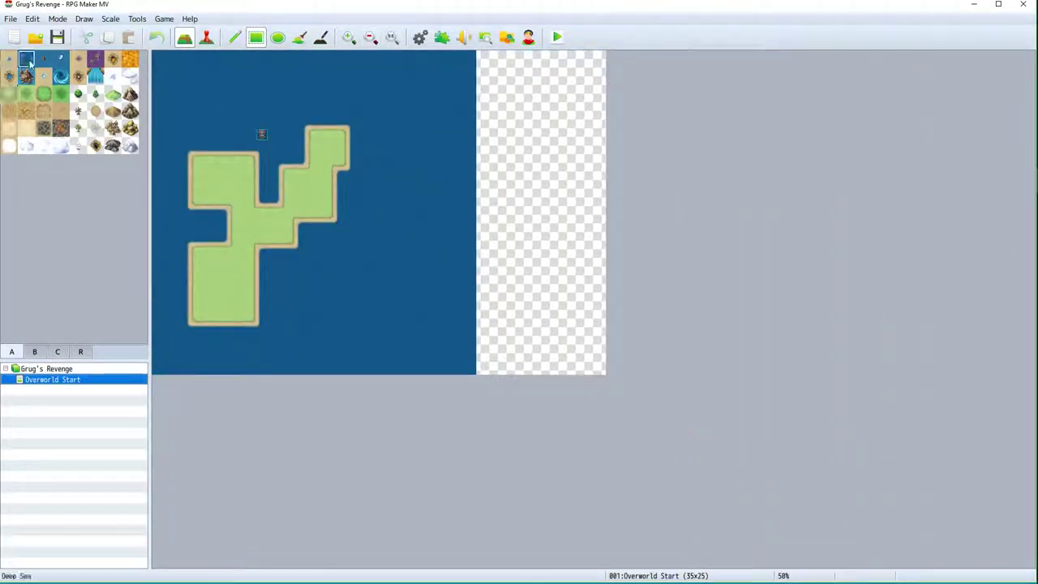
{"action": "left_click_drag", "start_coordinate": [481, 57], "coordinate": [639, 381]}
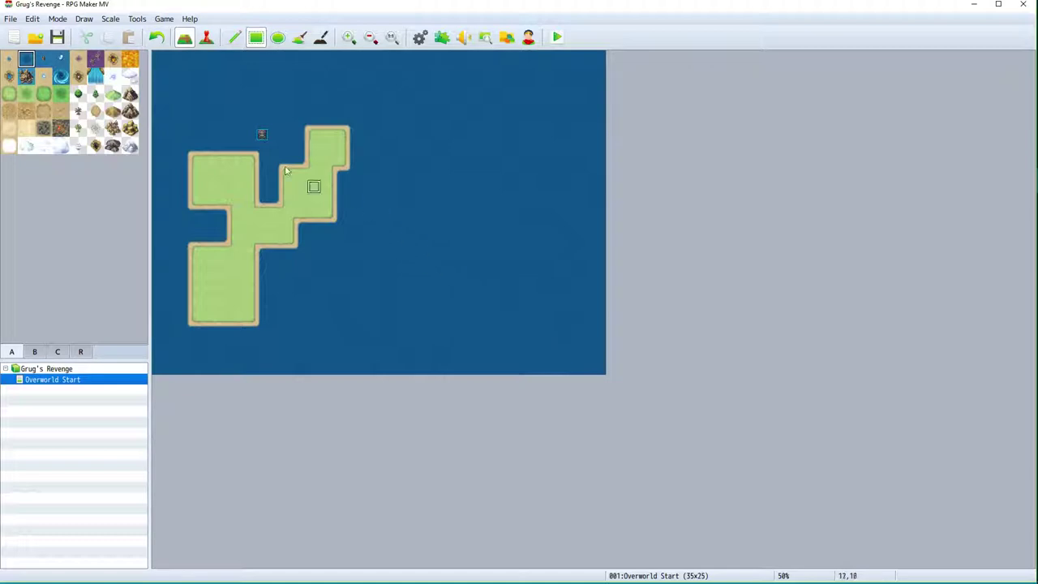
Broaden the island's lower body with more grass, filling the water notch.
{"action": "left_click", "coordinate": [9, 94]}
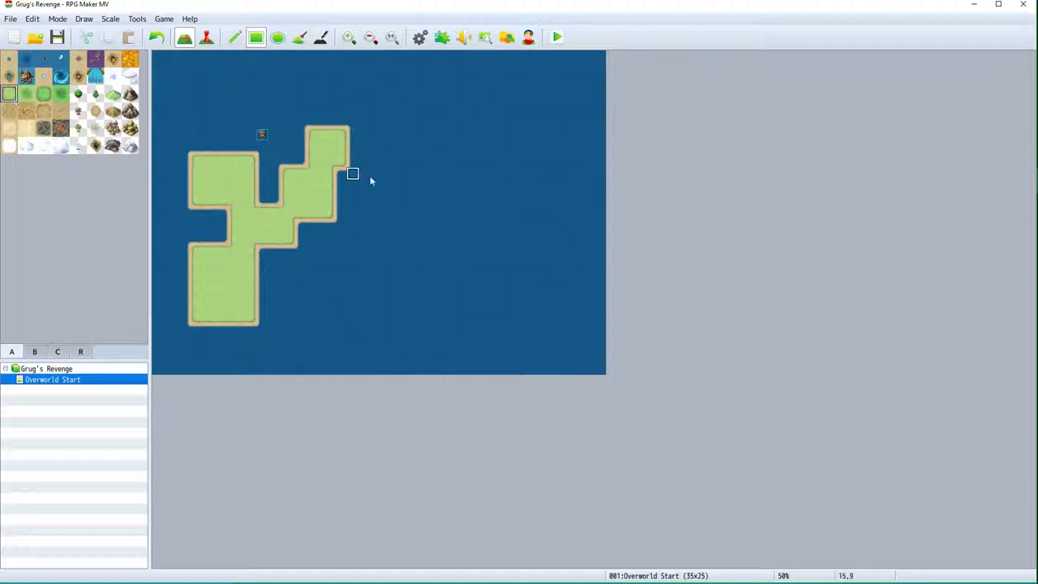
{"action": "left_click_drag", "start_coordinate": [300, 237], "coordinate": [377, 319]}
{"action": "mouse_move", "coordinate": [275, 330]}
{"action": "left_mouse_down"}
{"action": "mouse_move", "coordinate": [290, 267]}
{"action": "mouse_move", "coordinate": [264, 252]}
{"action": "mouse_move", "coordinate": [287, 323]}
{"action": "mouse_move", "coordinate": [269, 344]}
{"action": "left_mouse_up"}
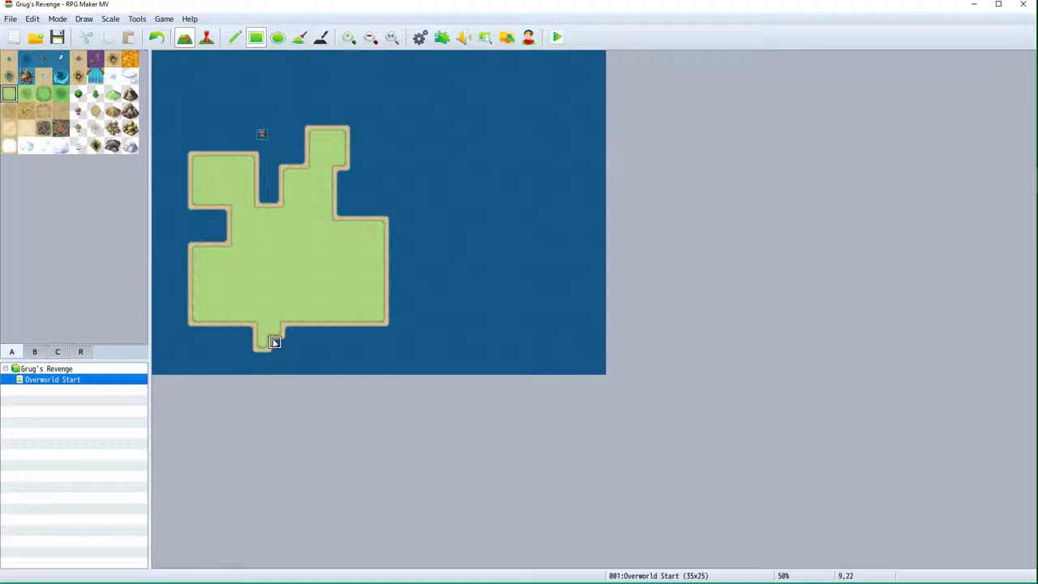
Extend the first island up to the map's top edge and pick water for a stray tile.
{"action": "key", "text": "alt+Tab"}
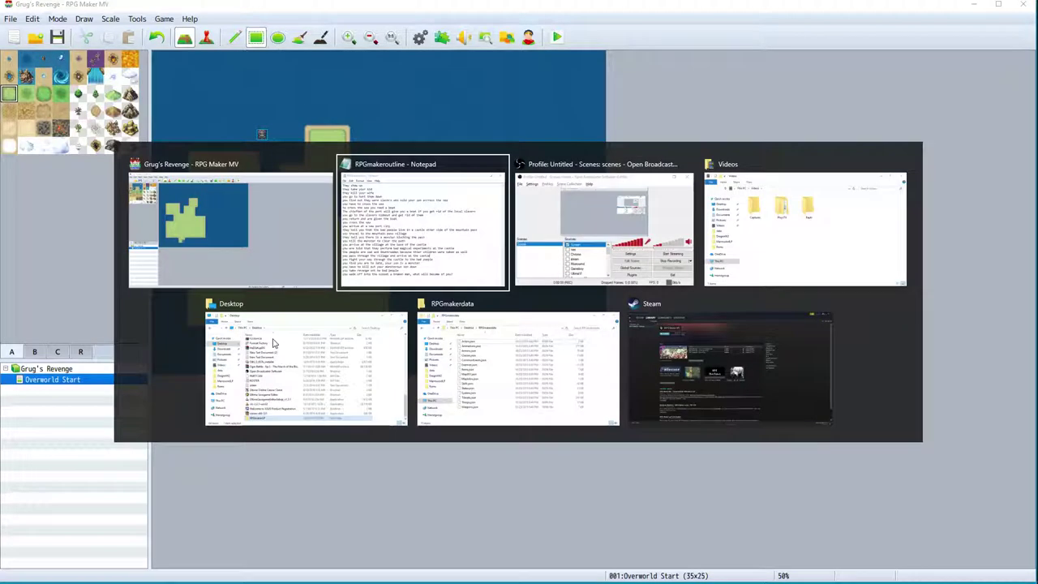
{"action": "key", "text": "alt+Tab"}
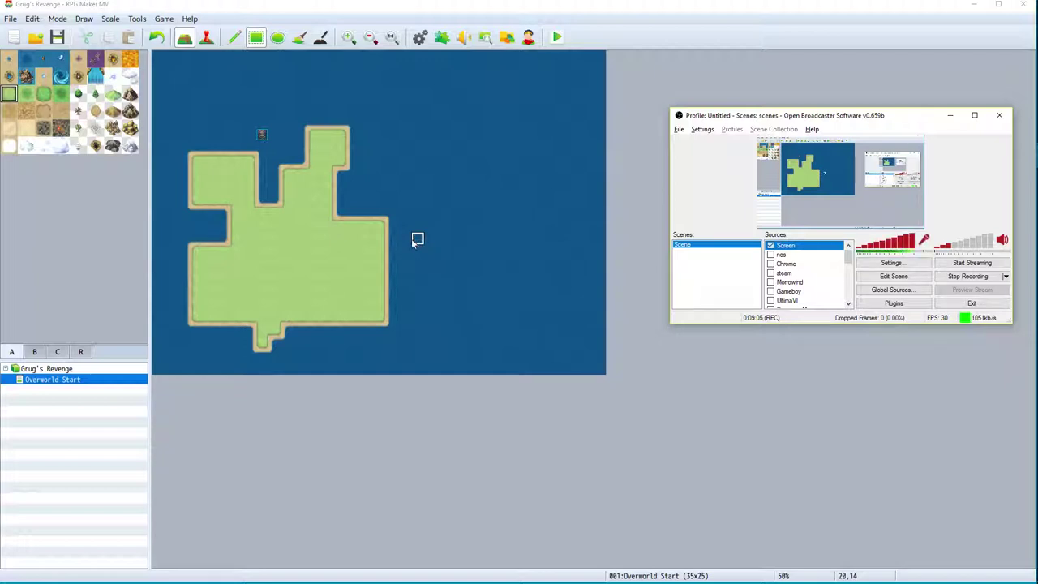
{"action": "left_click", "coordinate": [430, 237]}
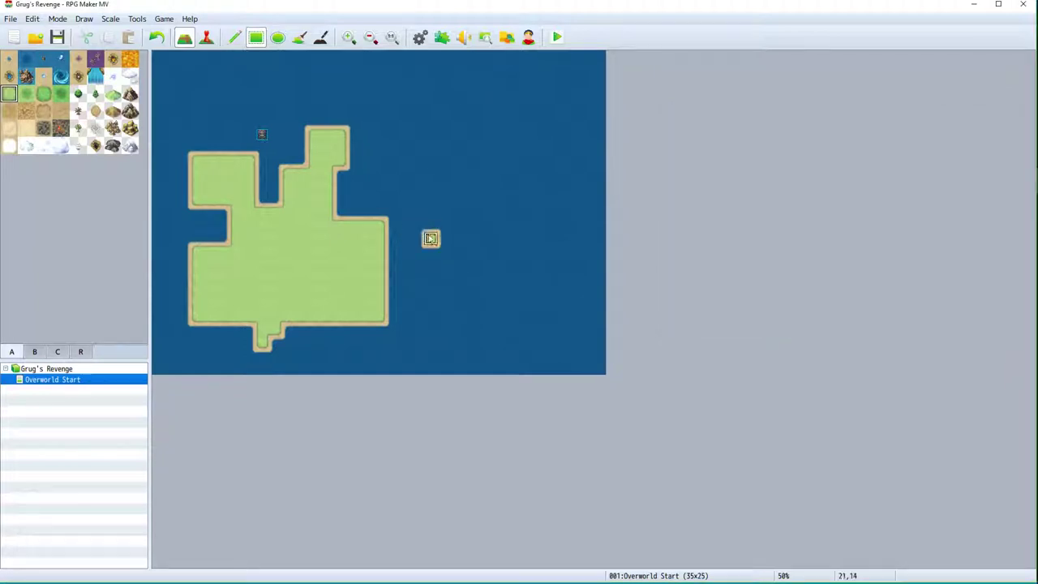
{"action": "left_click_drag", "start_coordinate": [341, 135], "coordinate": [276, 69]}
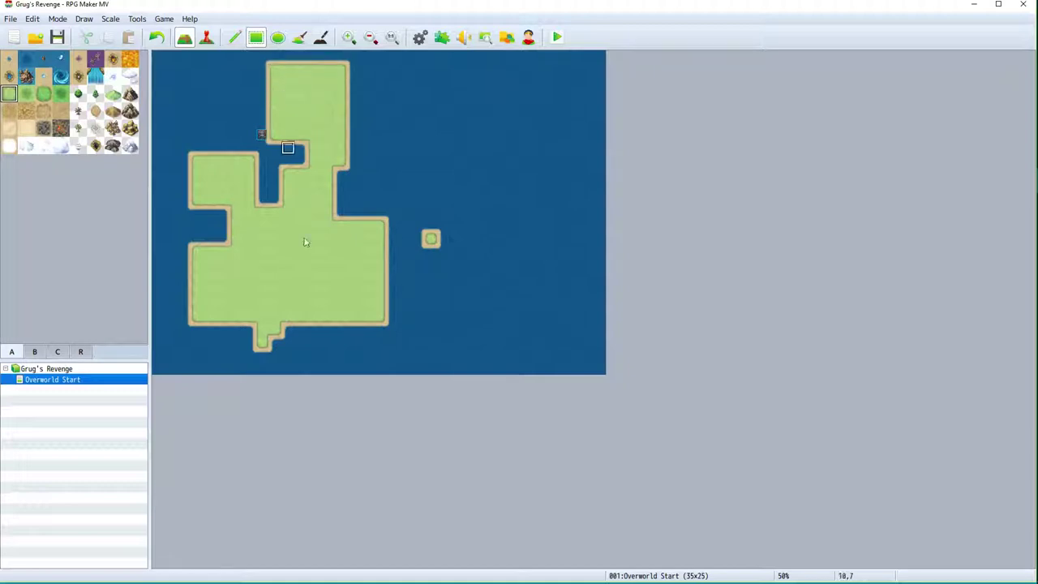
{"action": "left_click", "coordinate": [26, 59]}
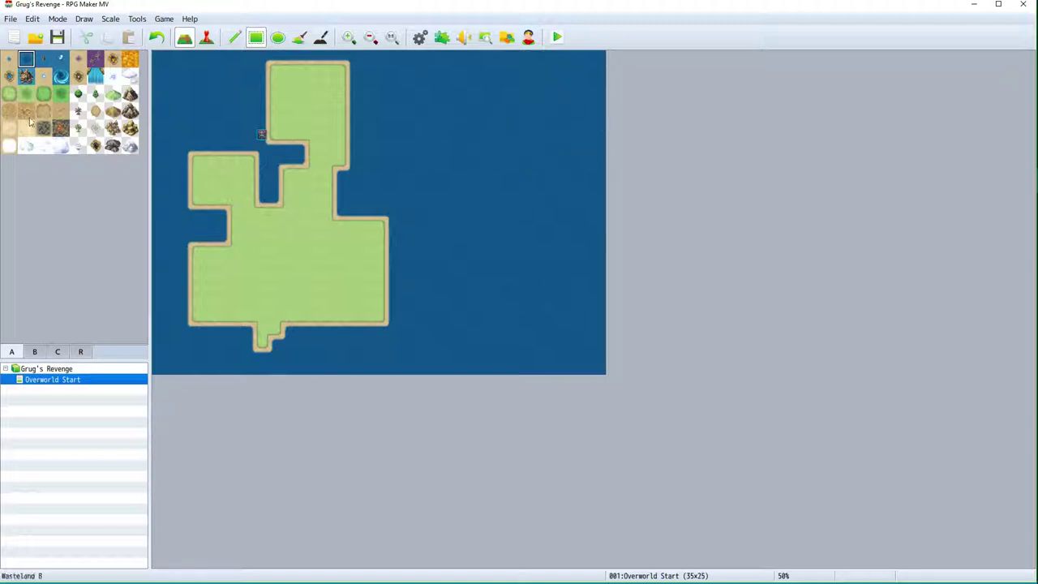
Draw a second grass island on the right, then cut water into its lower part.
{"action": "left_click", "coordinate": [9, 93]}
{"action": "mouse_move", "coordinate": [495, 95]}
{"action": "left_mouse_down"}
{"action": "mouse_move", "coordinate": [474, 170]}
{"action": "mouse_move", "coordinate": [581, 206]}
{"action": "mouse_move", "coordinate": [595, 232]}
{"action": "left_mouse_up"}
{"action": "mouse_move", "coordinate": [529, 235]}
{"action": "left_mouse_down"}
{"action": "mouse_move", "coordinate": [521, 281]}
{"action": "mouse_move", "coordinate": [495, 280]}
{"action": "mouse_move", "coordinate": [474, 253]}
{"action": "mouse_move", "coordinate": [487, 215]}
{"action": "mouse_move", "coordinate": [474, 158]}
{"action": "mouse_move", "coordinate": [483, 103]}
{"action": "mouse_move", "coordinate": [452, 114]}
{"action": "mouse_move", "coordinate": [445, 91]}
{"action": "mouse_move", "coordinate": [450, 76]}
{"action": "mouse_move", "coordinate": [496, 58]}
{"action": "mouse_move", "coordinate": [507, 82]}
{"action": "left_mouse_up"}
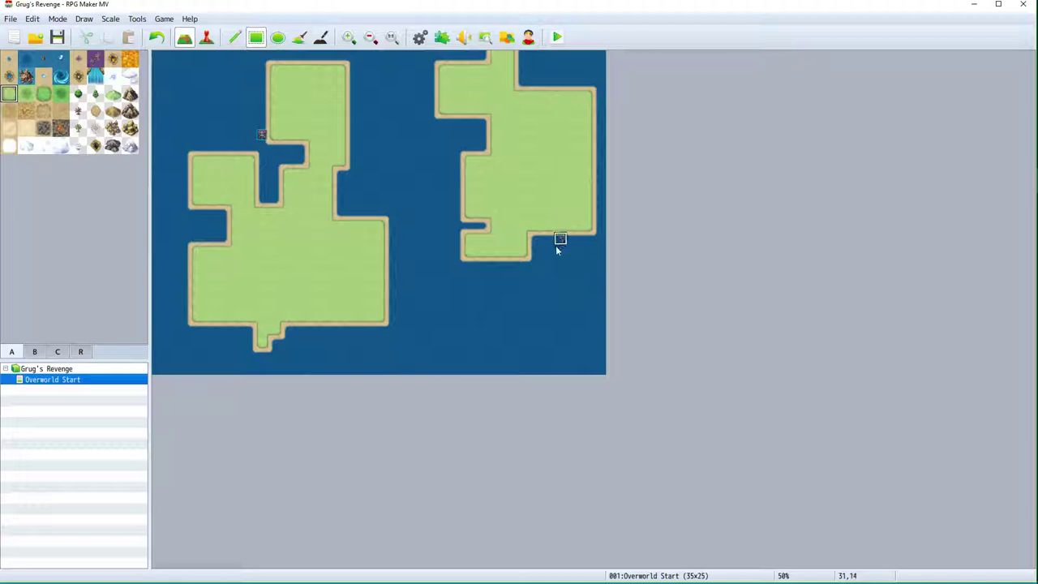
{"action": "left_click", "coordinate": [486, 227]}
{"action": "left_click", "coordinate": [26, 58]}
{"action": "mouse_move", "coordinate": [458, 247]}
{"action": "left_mouse_down"}
{"action": "mouse_move", "coordinate": [494, 212]}
{"action": "mouse_move", "coordinate": [533, 248]}
{"action": "left_mouse_up"}
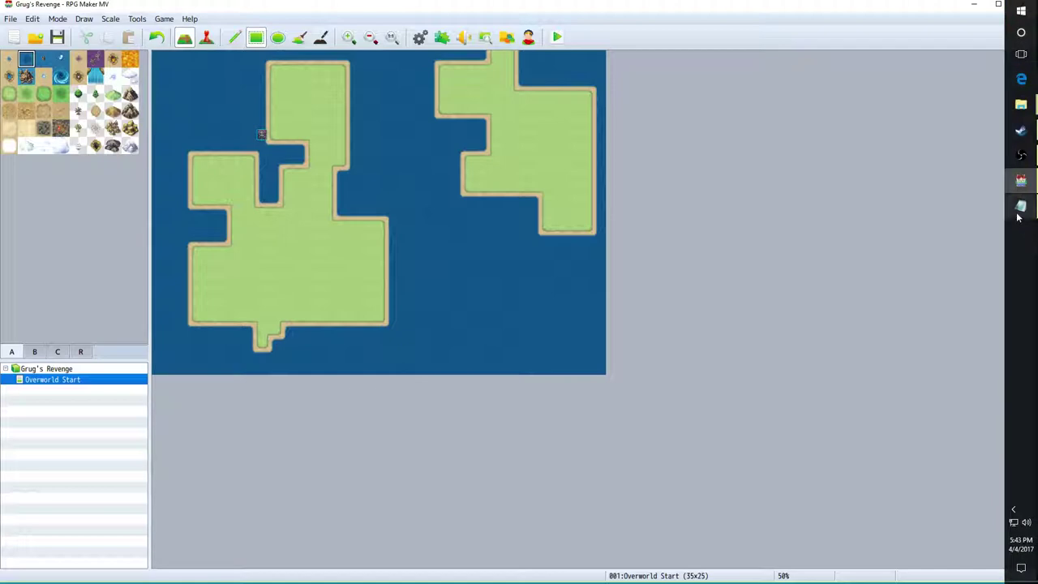
{"action": "left_click", "coordinate": [1019, 213]}
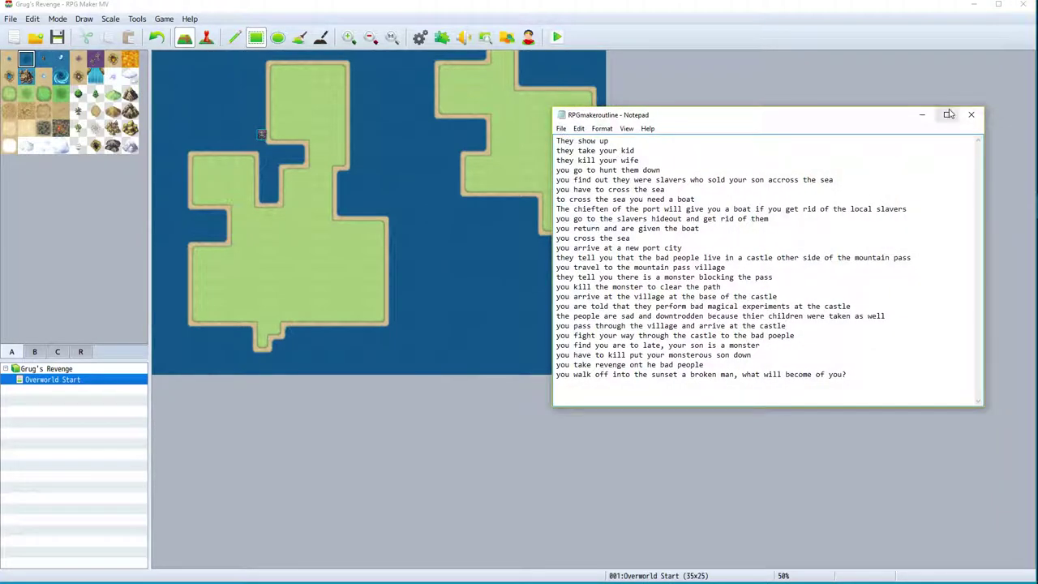
{"action": "left_click", "coordinate": [921, 115]}
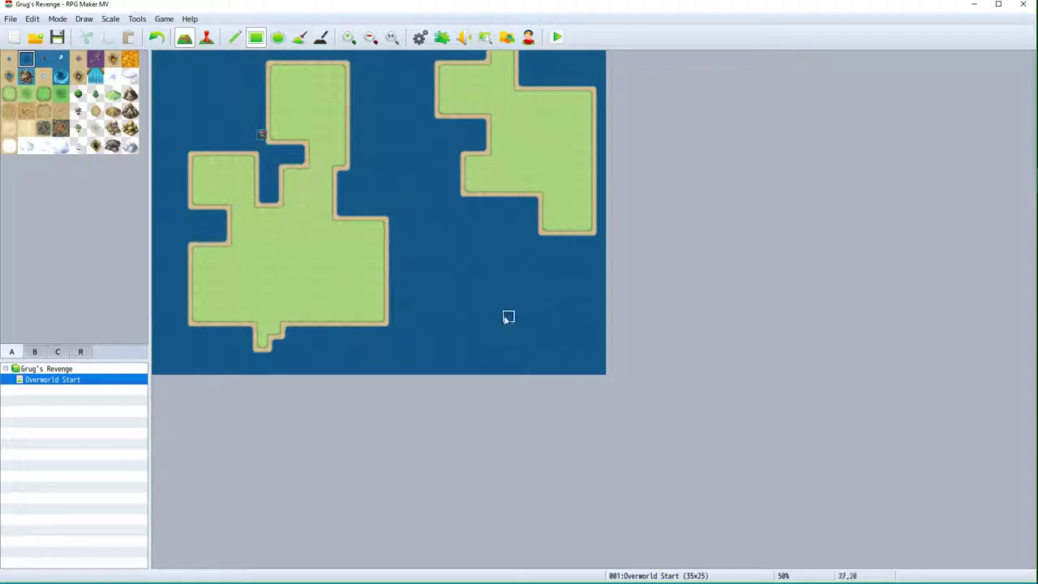
Set the Overworld Start map height to 65.
{"action": "right_click", "coordinate": [80, 388]}
{"action": "left_click", "coordinate": [97, 390]}
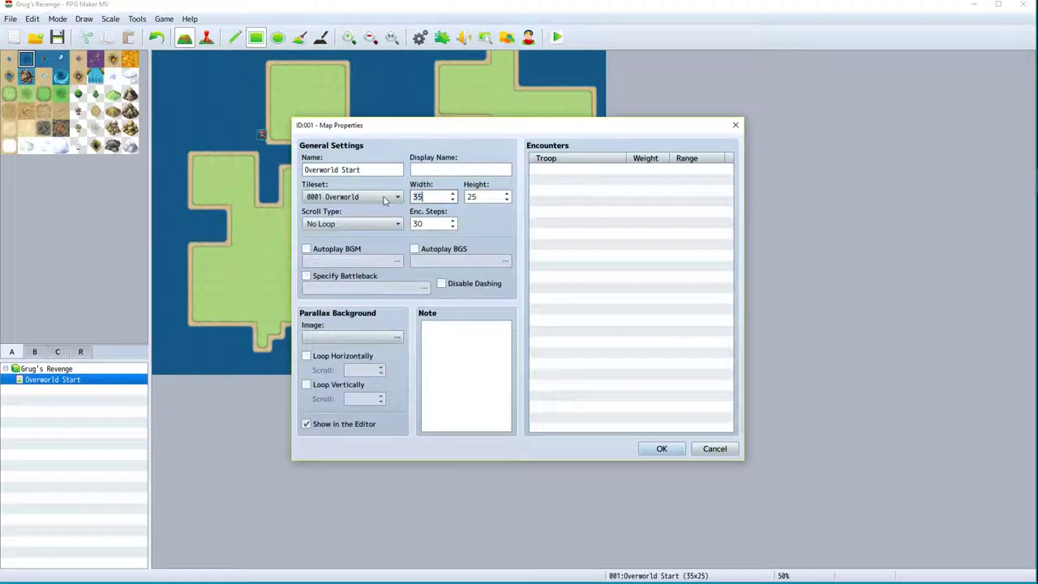
{"action": "type", "text": "5"}
{"action": "key", "text": "Return"}
Scroll over the enlarged map and paint a sea tile in the new lower area.
{"action": "scroll", "coordinate": [665, 301], "scroll_direction": "down", "scroll_amount": 3}
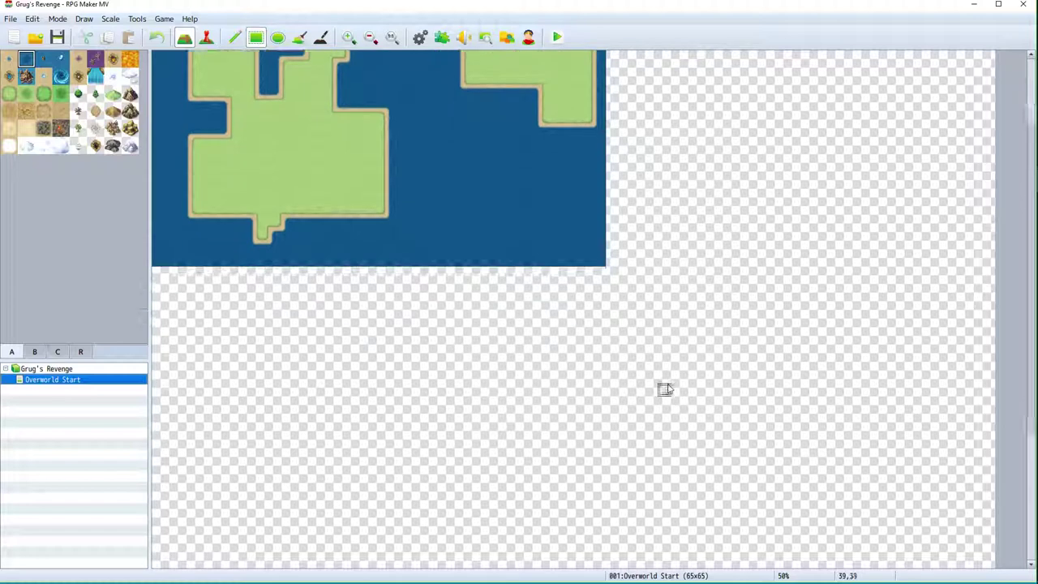
{"action": "scroll", "coordinate": [665, 389], "scroll_direction": "up", "scroll_amount": 1}
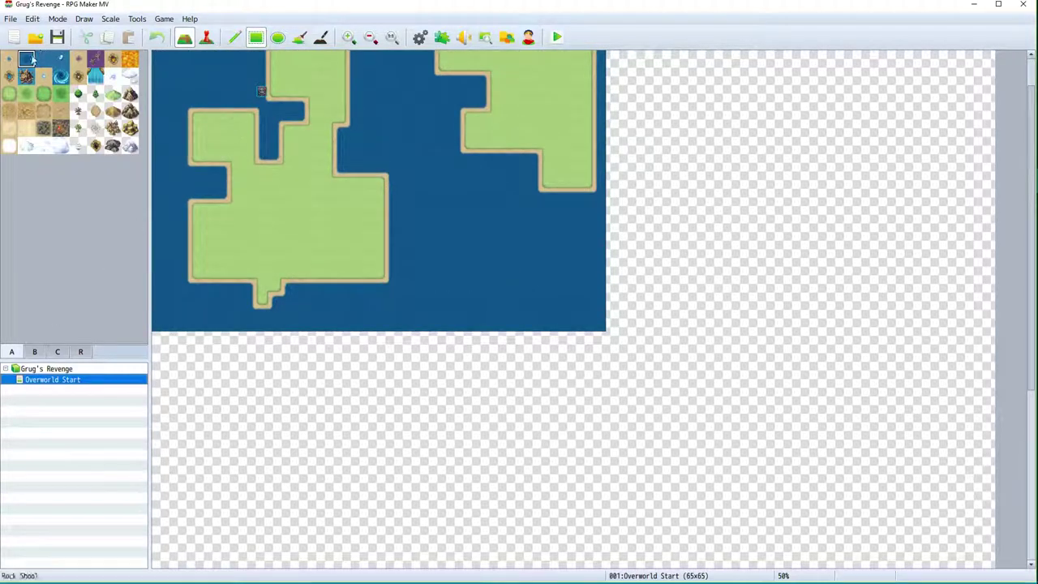
{"action": "scroll", "coordinate": [157, 67], "scroll_direction": "up", "scroll_amount": 1}
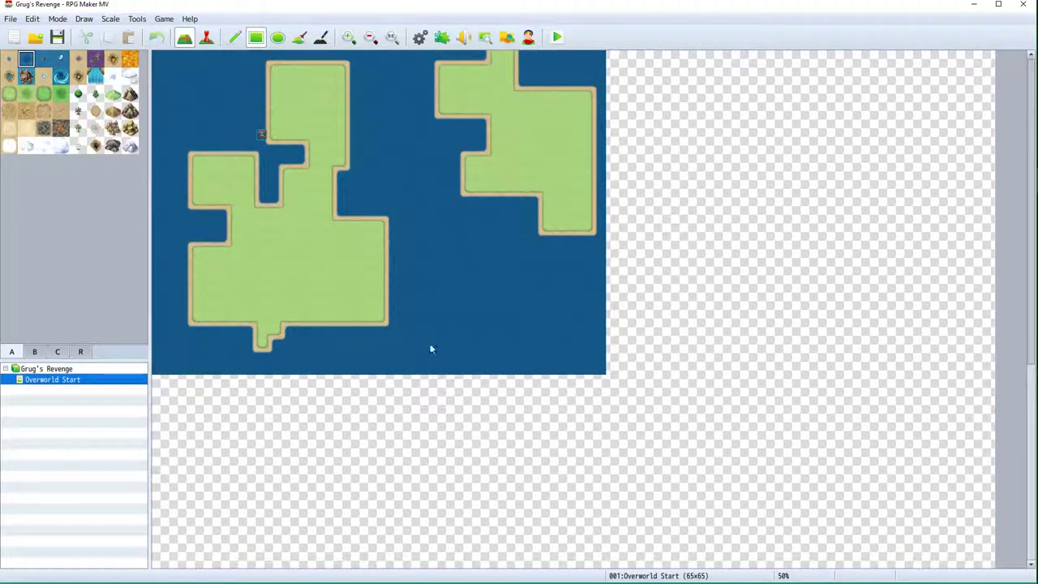
{"action": "scroll", "coordinate": [1004, 539], "scroll_direction": "down", "scroll_amount": 2}
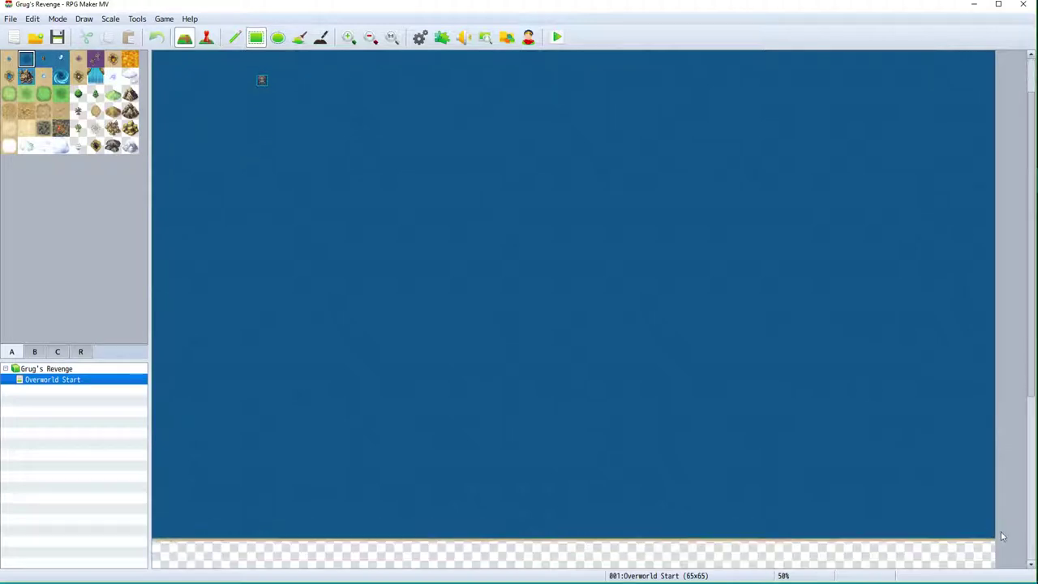
{"action": "scroll", "coordinate": [973, 475], "scroll_direction": "down", "scroll_amount": 2}
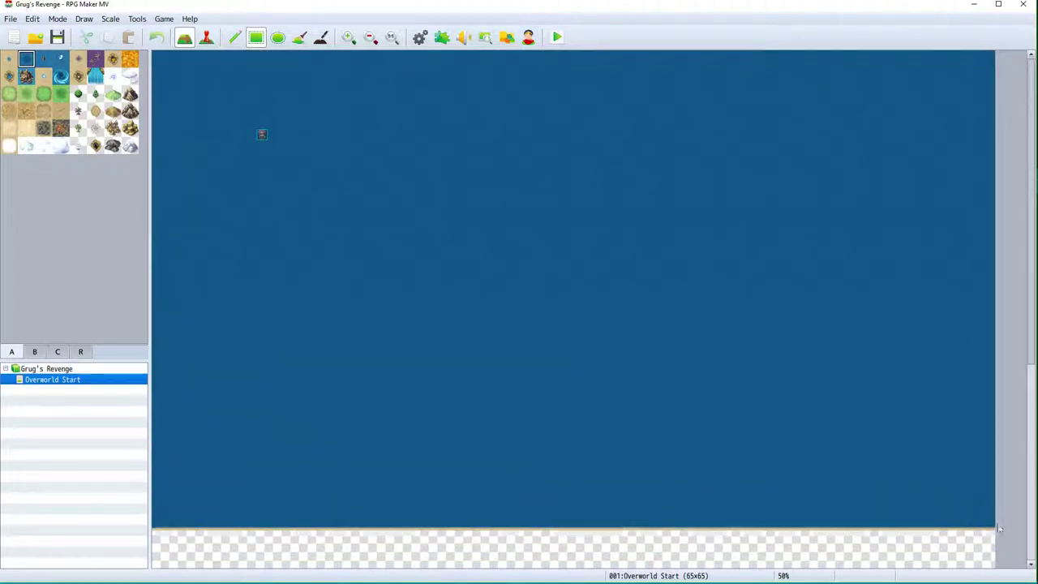
{"action": "scroll", "coordinate": [892, 433], "scroll_direction": "down", "scroll_amount": 4}
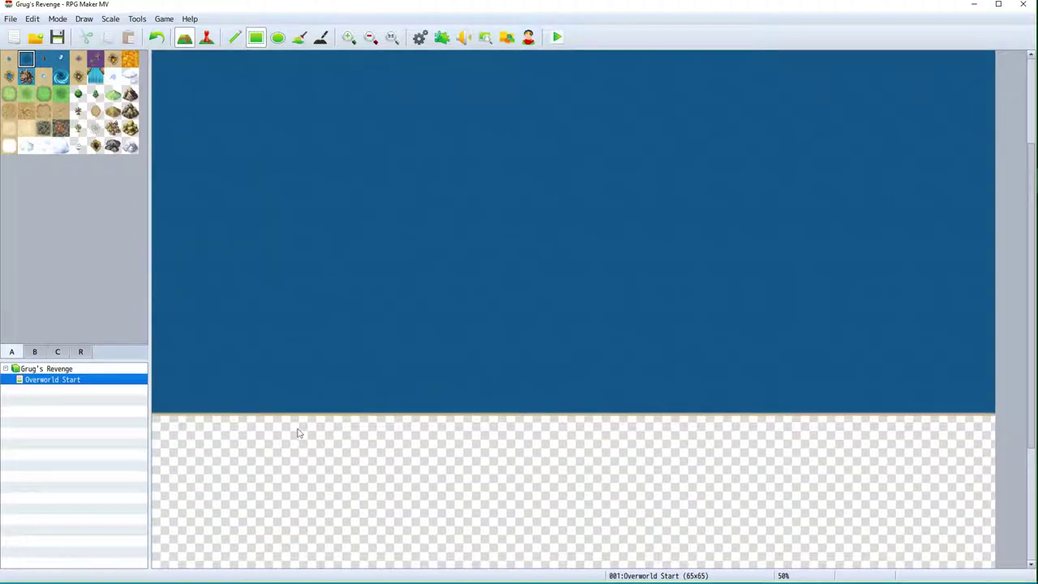
{"action": "left_click", "coordinate": [588, 460]}
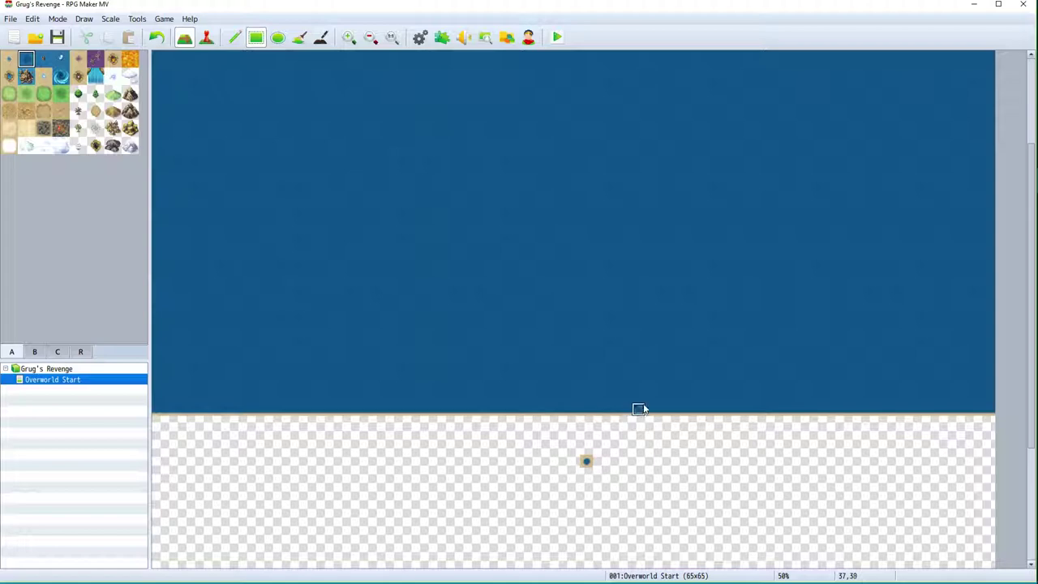
{"action": "scroll", "coordinate": [903, 366], "scroll_direction": "up", "scroll_amount": 4}
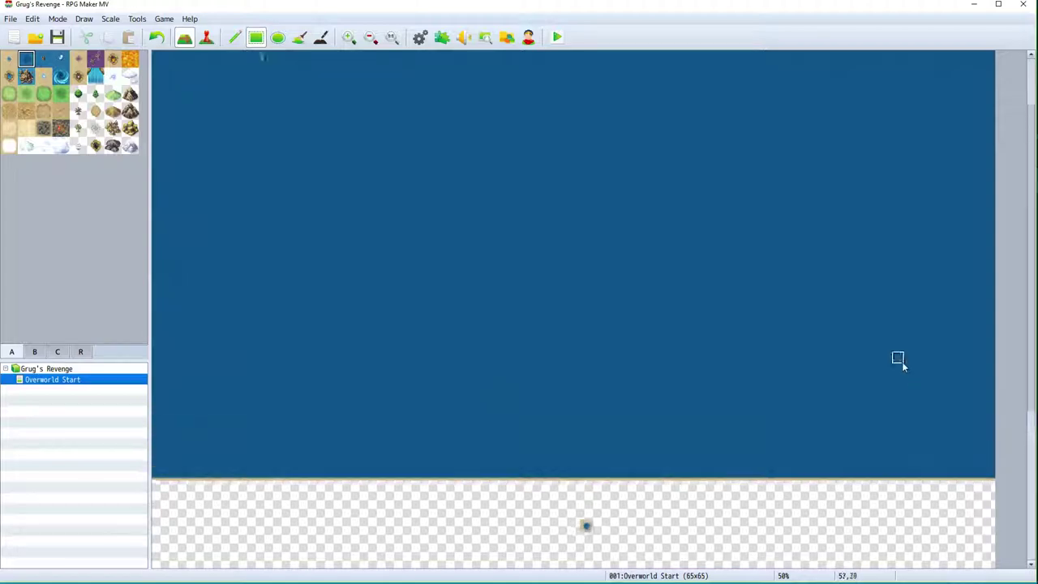
{"action": "scroll", "coordinate": [401, 336], "scroll_direction": "down", "scroll_amount": 4}
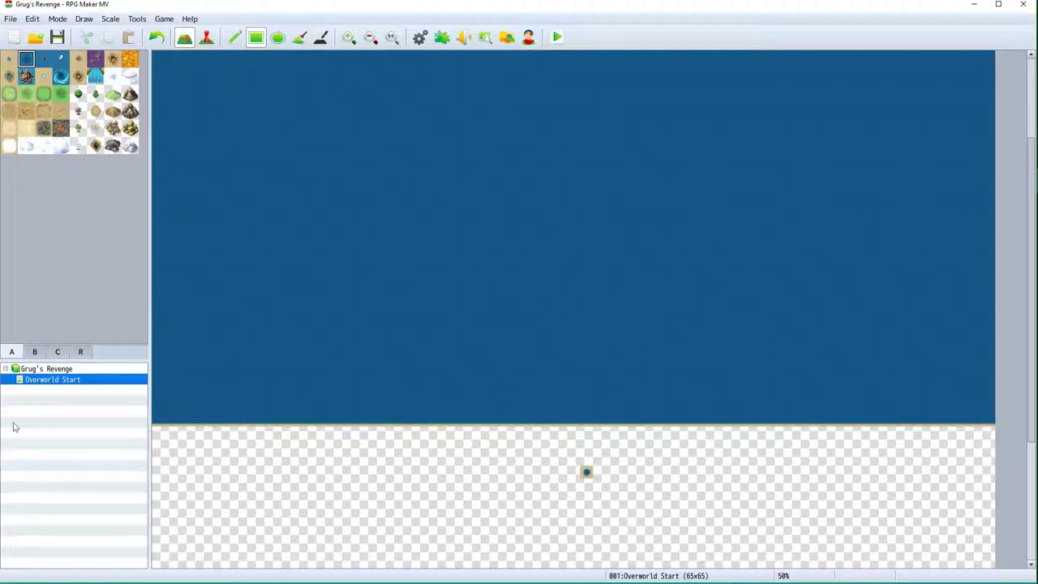
Reduce the map height to 35 so the map measures 65x35.
{"action": "right_click", "coordinate": [51, 382]}
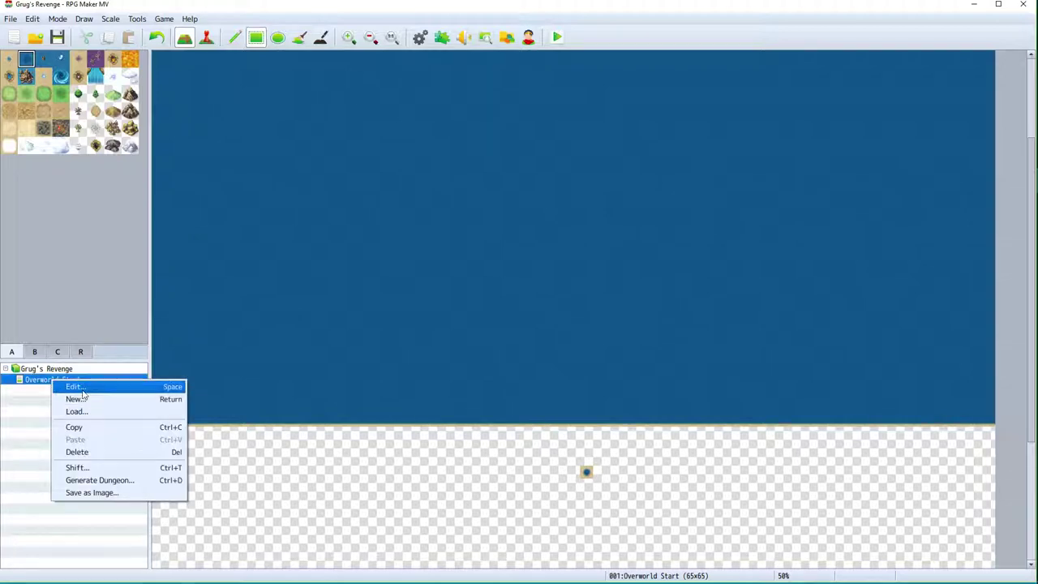
{"action": "left_click", "coordinate": [74, 385]}
{"action": "left_click", "coordinate": [429, 196]}
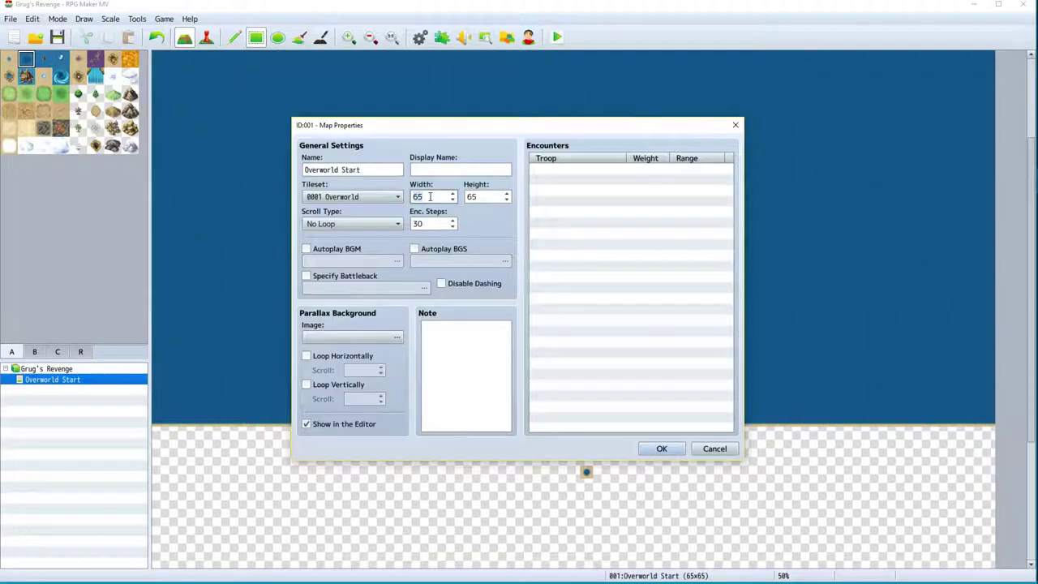
{"action": "left_click", "coordinate": [486, 197]}
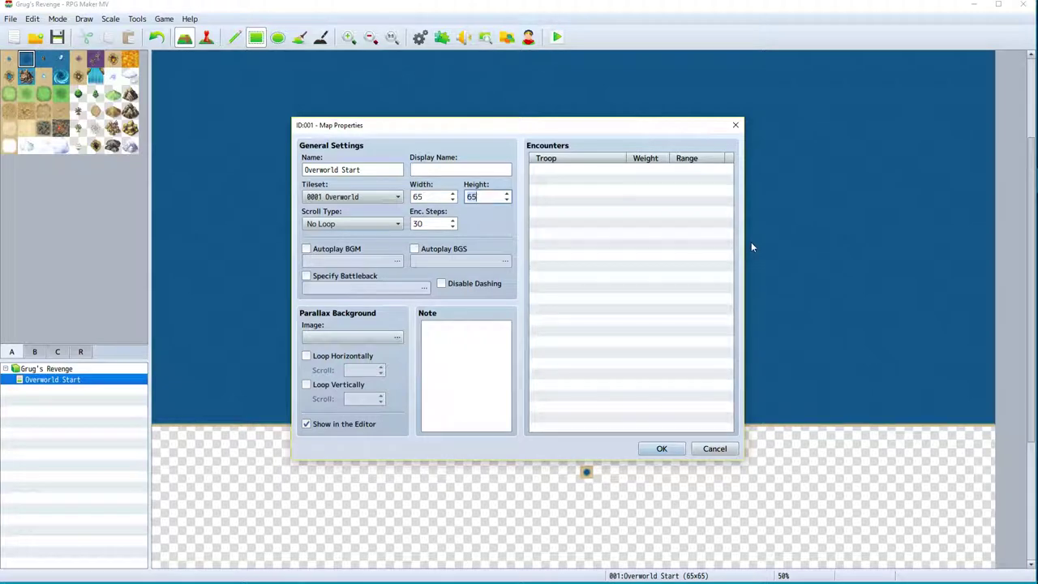
{"action": "key", "text": "Return"}
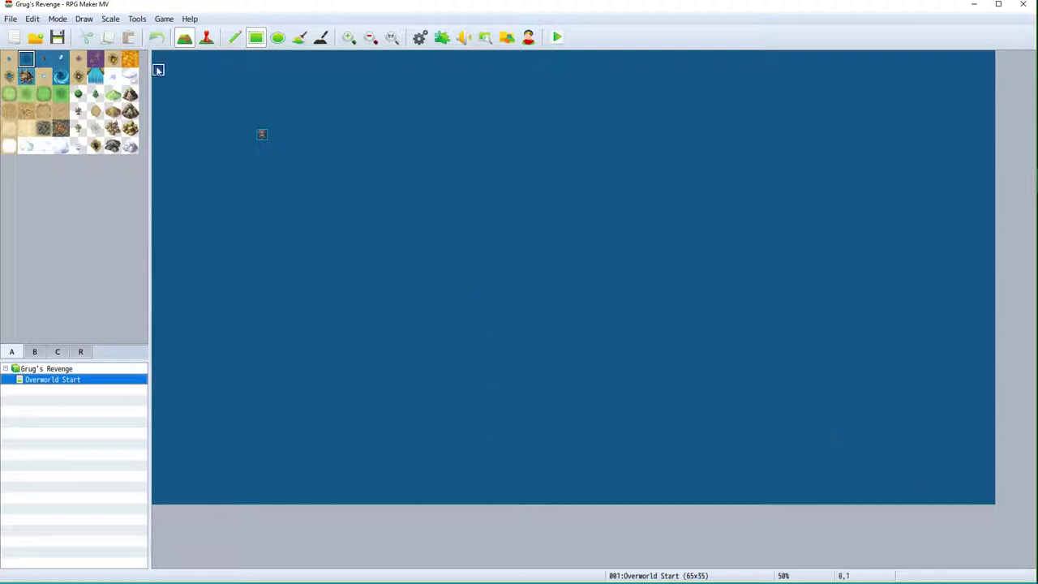
Paint two grass rectangles, a large one on the left and one on the right.
{"action": "left_click", "coordinate": [9, 93]}
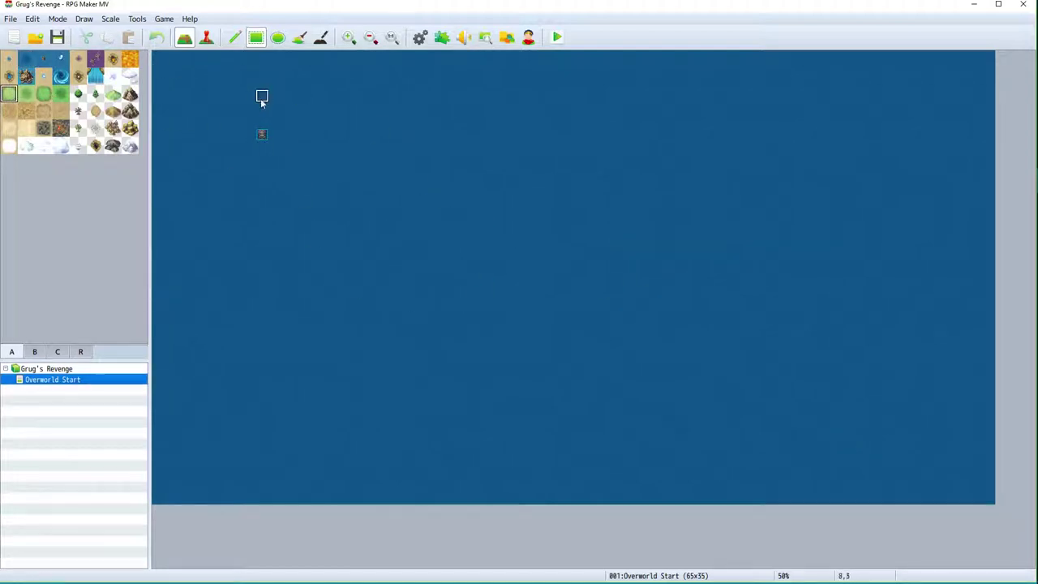
{"action": "left_click_drag", "start_coordinate": [228, 147], "coordinate": [566, 440]}
{"action": "left_click_drag", "start_coordinate": [752, 83], "coordinate": [970, 321]}
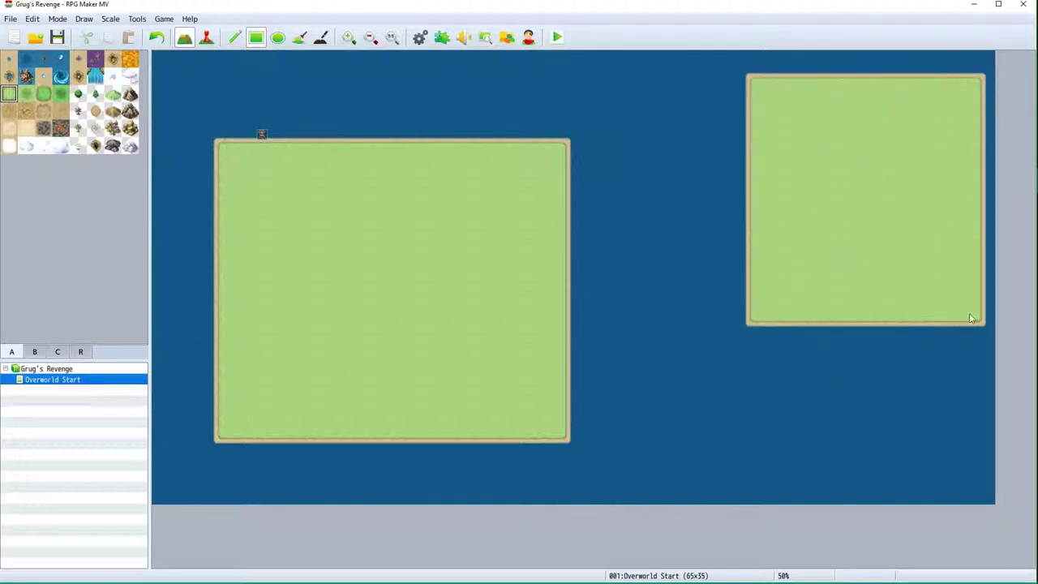
Carve deep-sea notches into the left island's top-left, left side and bottom-left edges.
{"action": "left_click", "coordinate": [25, 62]}
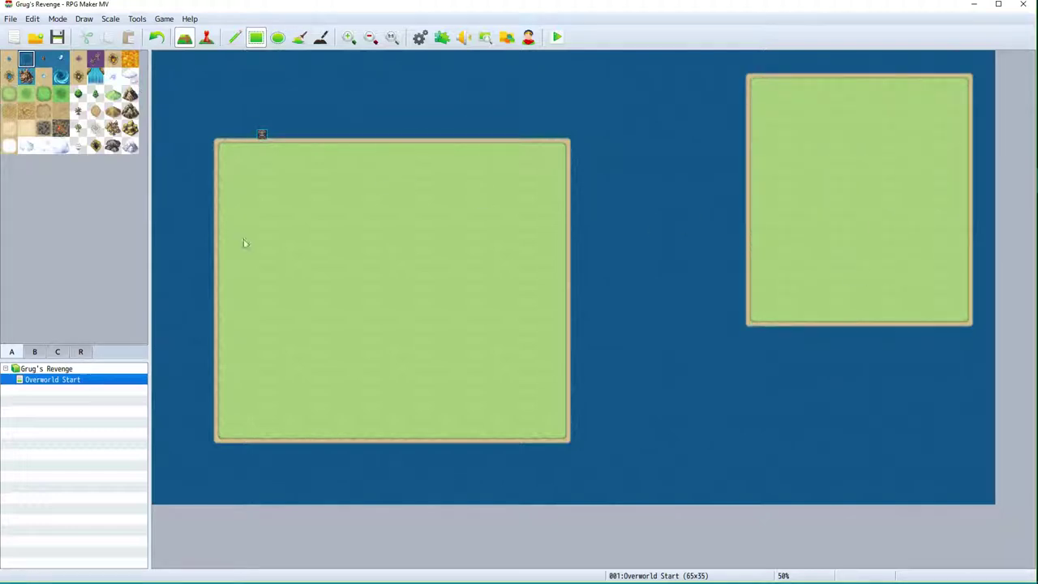
{"action": "left_click", "coordinate": [248, 145]}
{"action": "left_click_drag", "start_coordinate": [246, 147], "coordinate": [219, 167]}
{"action": "left_click_drag", "start_coordinate": [209, 178], "coordinate": [243, 176]}
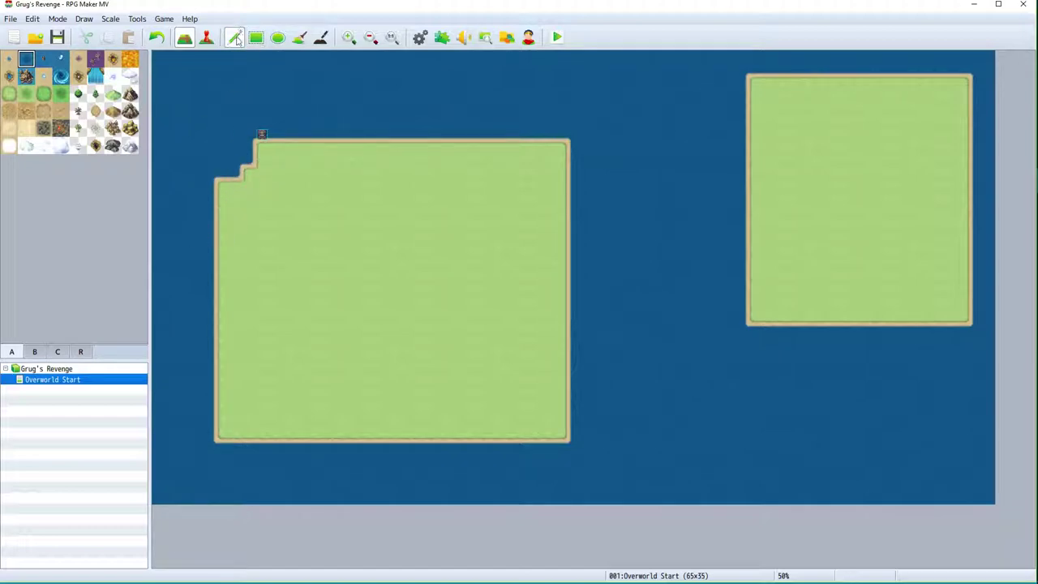
{"action": "mouse_move", "coordinate": [209, 235]}
{"action": "left_mouse_down"}
{"action": "mouse_move", "coordinate": [280, 259]}
{"action": "mouse_move", "coordinate": [283, 301]}
{"action": "mouse_move", "coordinate": [246, 312]}
{"action": "mouse_move", "coordinate": [253, 290]}
{"action": "mouse_move", "coordinate": [271, 296]}
{"action": "mouse_move", "coordinate": [276, 276]}
{"action": "mouse_move", "coordinate": [263, 262]}
{"action": "mouse_move", "coordinate": [230, 261]}
{"action": "mouse_move", "coordinate": [236, 290]}
{"action": "left_mouse_up"}
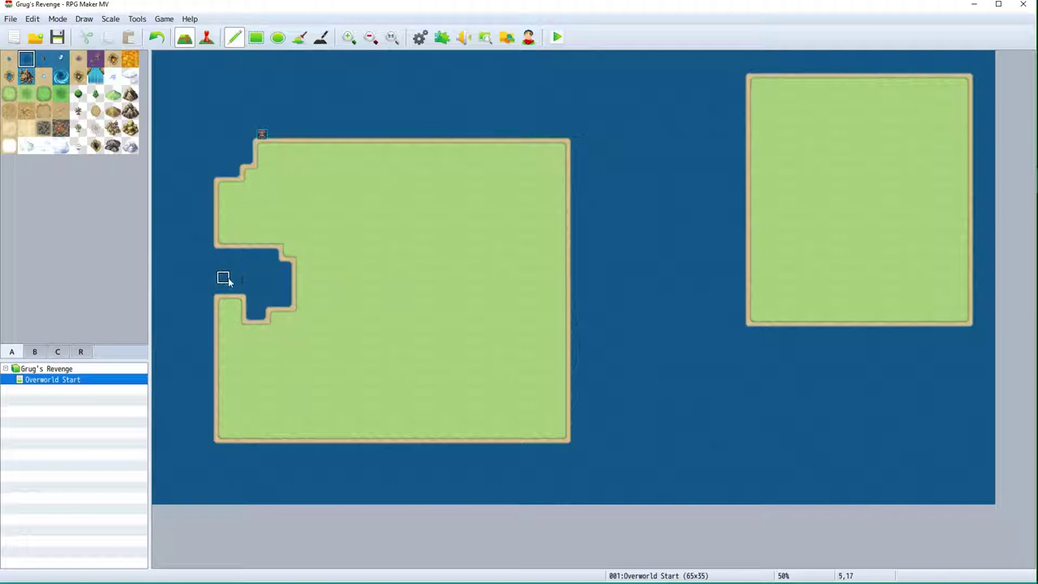
{"action": "mouse_move", "coordinate": [223, 418]}
{"action": "left_mouse_down"}
{"action": "mouse_move", "coordinate": [283, 452]}
{"action": "mouse_move", "coordinate": [209, 436]}
{"action": "mouse_move", "coordinate": [220, 408]}
{"action": "mouse_move", "coordinate": [265, 370]}
{"action": "left_mouse_up"}
Step the island's right corners and cut water channels in from the right and bottom edges.
{"action": "left_click_drag", "start_coordinate": [548, 444], "coordinate": [589, 391]}
{"action": "mouse_move", "coordinate": [552, 134]}
{"action": "left_mouse_down"}
{"action": "mouse_move", "coordinate": [539, 138]}
{"action": "mouse_move", "coordinate": [572, 180]}
{"action": "left_mouse_up"}
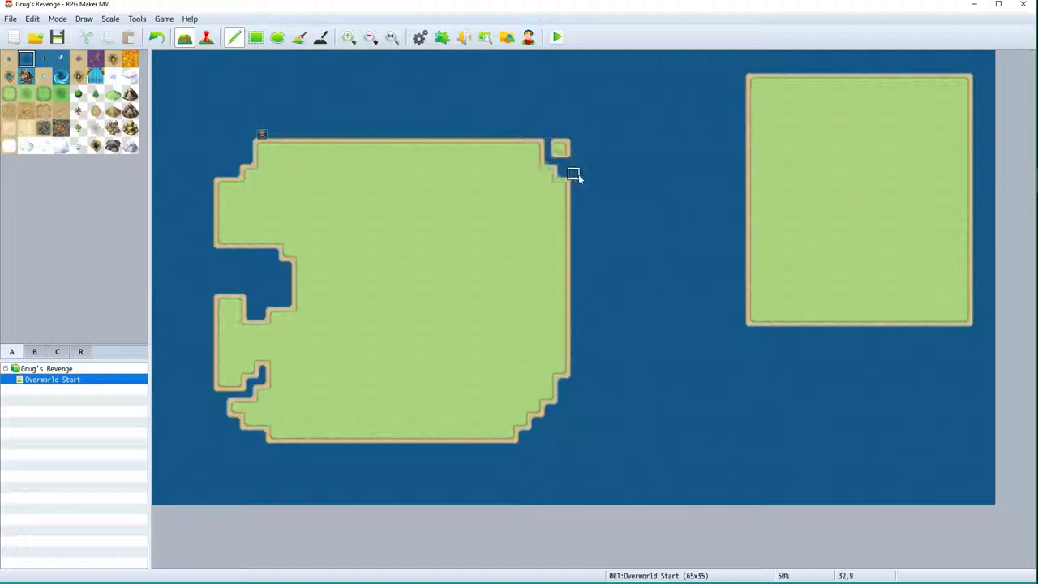
{"action": "mouse_move", "coordinate": [560, 289]}
{"action": "left_mouse_down"}
{"action": "mouse_move", "coordinate": [512, 295]}
{"action": "mouse_move", "coordinate": [482, 277]}
{"action": "mouse_move", "coordinate": [479, 247]}
{"action": "mouse_move", "coordinate": [461, 243]}
{"action": "mouse_move", "coordinate": [397, 245]}
{"action": "mouse_move", "coordinate": [385, 274]}
{"action": "mouse_move", "coordinate": [376, 239]}
{"action": "mouse_move", "coordinate": [374, 277]}
{"action": "mouse_move", "coordinate": [497, 295]}
{"action": "mouse_move", "coordinate": [388, 259]}
{"action": "mouse_move", "coordinate": [353, 283]}
{"action": "mouse_move", "coordinate": [345, 240]}
{"action": "mouse_move", "coordinate": [351, 289]}
{"action": "mouse_move", "coordinate": [456, 340]}
{"action": "mouse_move", "coordinate": [400, 317]}
{"action": "mouse_move", "coordinate": [289, 301]}
{"action": "mouse_move", "coordinate": [390, 291]}
{"action": "mouse_move", "coordinate": [404, 303]}
{"action": "mouse_move", "coordinate": [396, 321]}
{"action": "mouse_move", "coordinate": [418, 316]}
{"action": "mouse_move", "coordinate": [406, 296]}
{"action": "mouse_move", "coordinate": [455, 342]}
{"action": "mouse_move", "coordinate": [403, 289]}
{"action": "left_mouse_up"}
{"action": "left_click", "coordinate": [339, 292]}
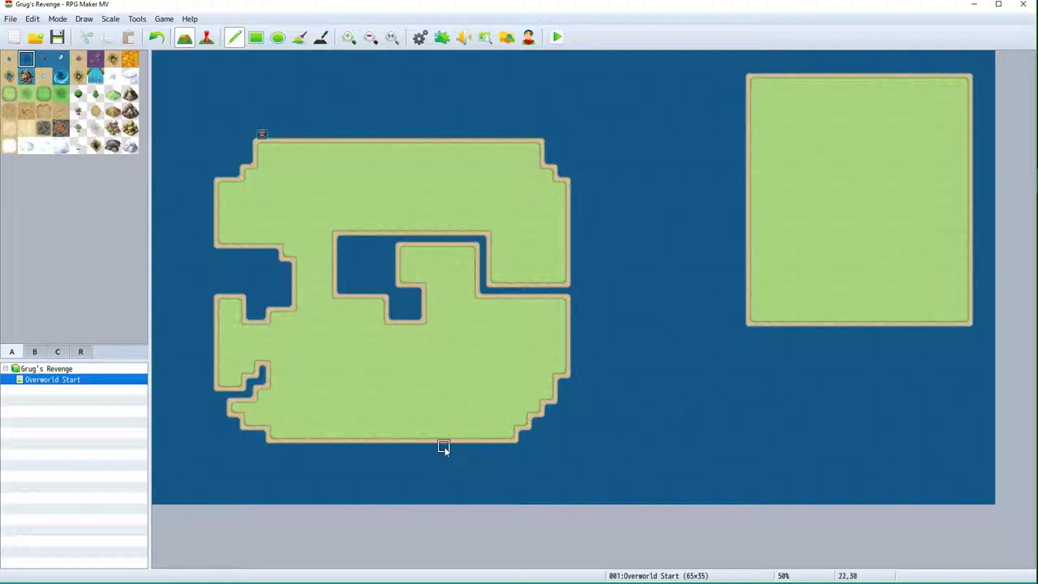
{"action": "mouse_move", "coordinate": [456, 446]}
{"action": "left_mouse_down"}
{"action": "mouse_move", "coordinate": [444, 424]}
{"action": "mouse_move", "coordinate": [462, 402]}
{"action": "mouse_move", "coordinate": [475, 405]}
{"action": "mouse_move", "coordinate": [478, 432]}
{"action": "mouse_move", "coordinate": [454, 429]}
{"action": "mouse_move", "coordinate": [471, 422]}
{"action": "mouse_move", "coordinate": [483, 395]}
{"action": "left_mouse_up"}
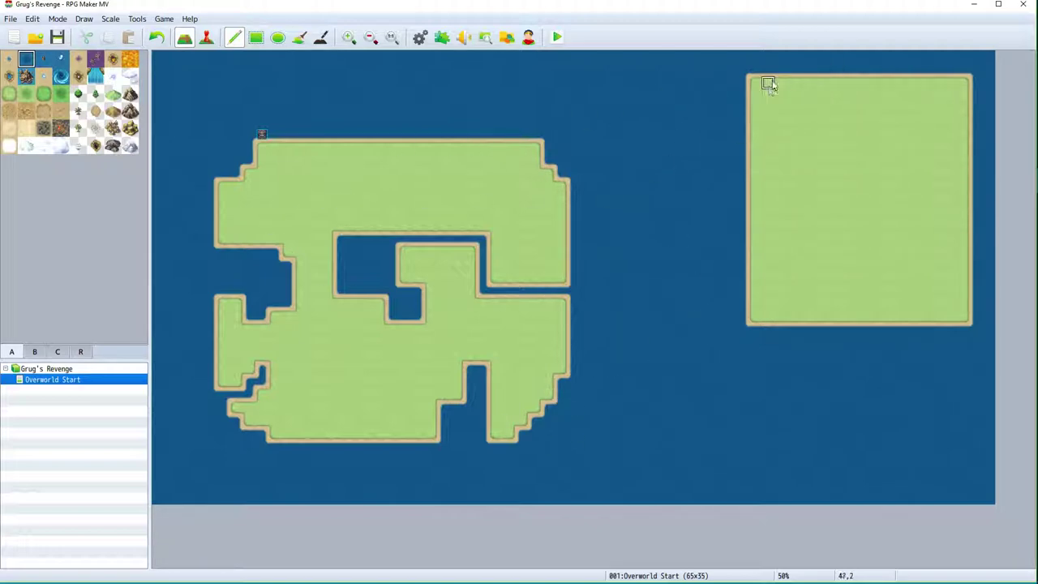
Paint sea over the right island's top corners, bottom-left corner, bottom notch and a west-side inlet.
{"action": "left_click_drag", "start_coordinate": [771, 73], "coordinate": [746, 98]}
{"action": "left_click_drag", "start_coordinate": [971, 97], "coordinate": [947, 81]}
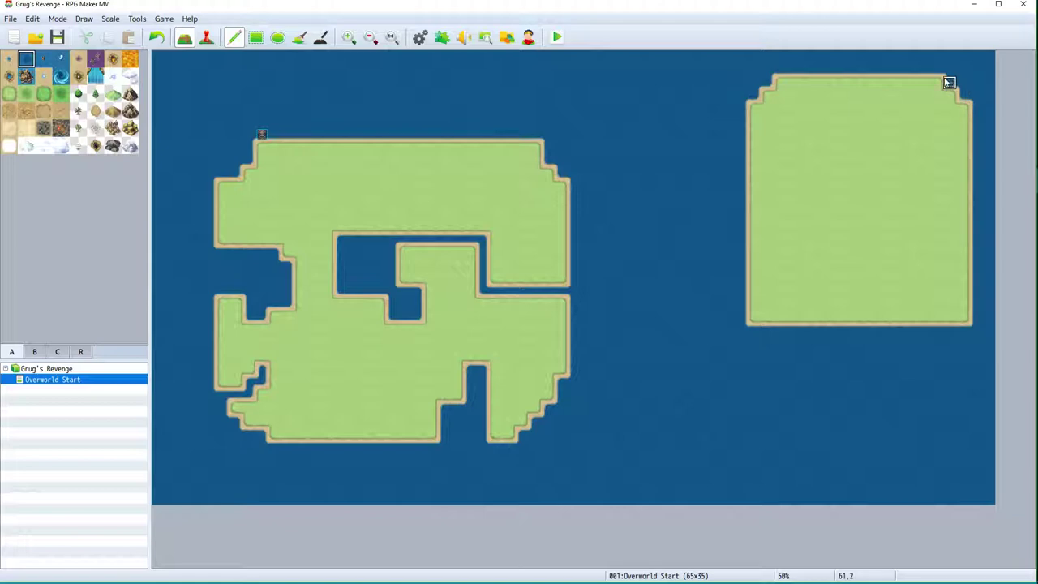
{"action": "mouse_move", "coordinate": [758, 304]}
{"action": "left_mouse_down"}
{"action": "mouse_move", "coordinate": [738, 315]}
{"action": "mouse_move", "coordinate": [767, 326]}
{"action": "mouse_move", "coordinate": [767, 306]}
{"action": "mouse_move", "coordinate": [753, 297]}
{"action": "mouse_move", "coordinate": [820, 342]}
{"action": "mouse_move", "coordinate": [936, 343]}
{"action": "mouse_move", "coordinate": [965, 317]}
{"action": "mouse_move", "coordinate": [971, 286]}
{"action": "left_mouse_up"}
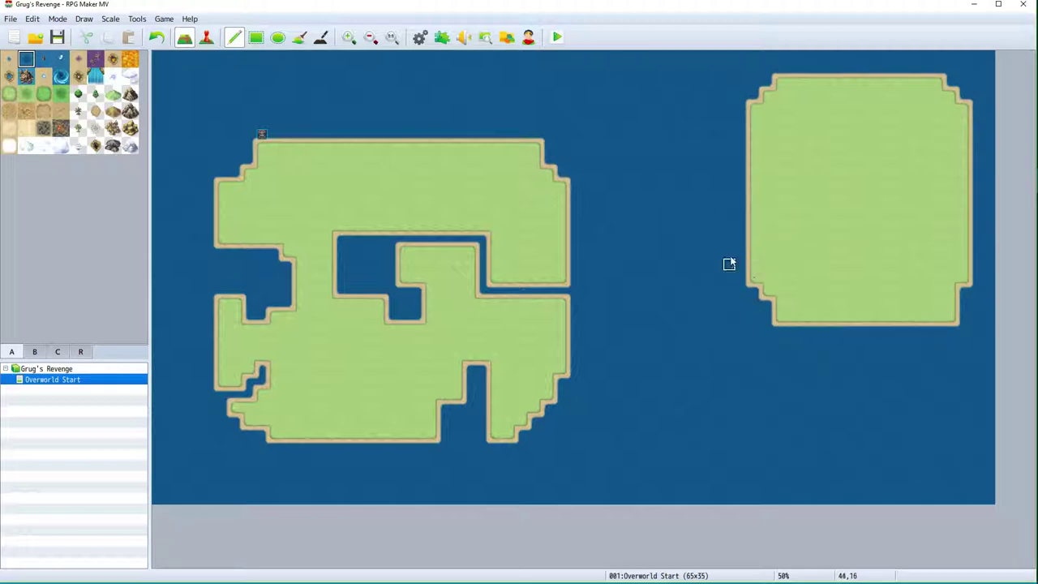
{"action": "mouse_move", "coordinate": [780, 342]}
{"action": "left_mouse_down"}
{"action": "mouse_move", "coordinate": [822, 321]}
{"action": "mouse_move", "coordinate": [829, 302]}
{"action": "mouse_move", "coordinate": [818, 287]}
{"action": "mouse_move", "coordinate": [831, 264]}
{"action": "mouse_move", "coordinate": [871, 266]}
{"action": "mouse_move", "coordinate": [870, 308]}
{"action": "mouse_move", "coordinate": [853, 313]}
{"action": "mouse_move", "coordinate": [845, 290]}
{"action": "left_mouse_up"}
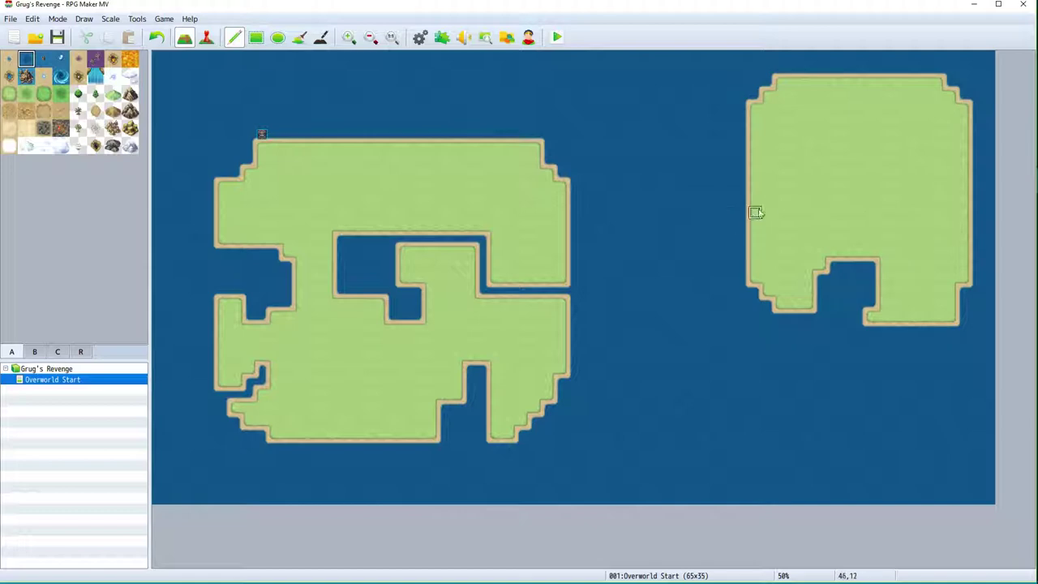
{"action": "mouse_move", "coordinate": [741, 210]}
{"action": "left_mouse_down"}
{"action": "mouse_move", "coordinate": [753, 185]}
{"action": "mouse_move", "coordinate": [781, 185]}
{"action": "mouse_move", "coordinate": [790, 207]}
{"action": "mouse_move", "coordinate": [816, 199]}
{"action": "mouse_move", "coordinate": [808, 176]}
{"action": "mouse_move", "coordinate": [806, 211]}
{"action": "mouse_move", "coordinate": [780, 239]}
{"action": "left_mouse_up"}
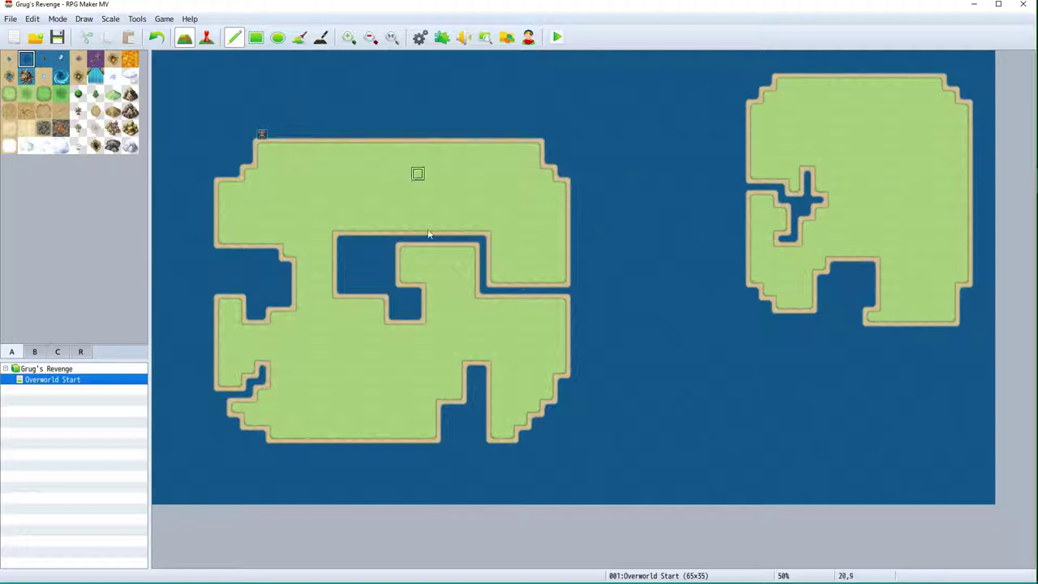
{"action": "left_click", "coordinate": [1020, 206]}
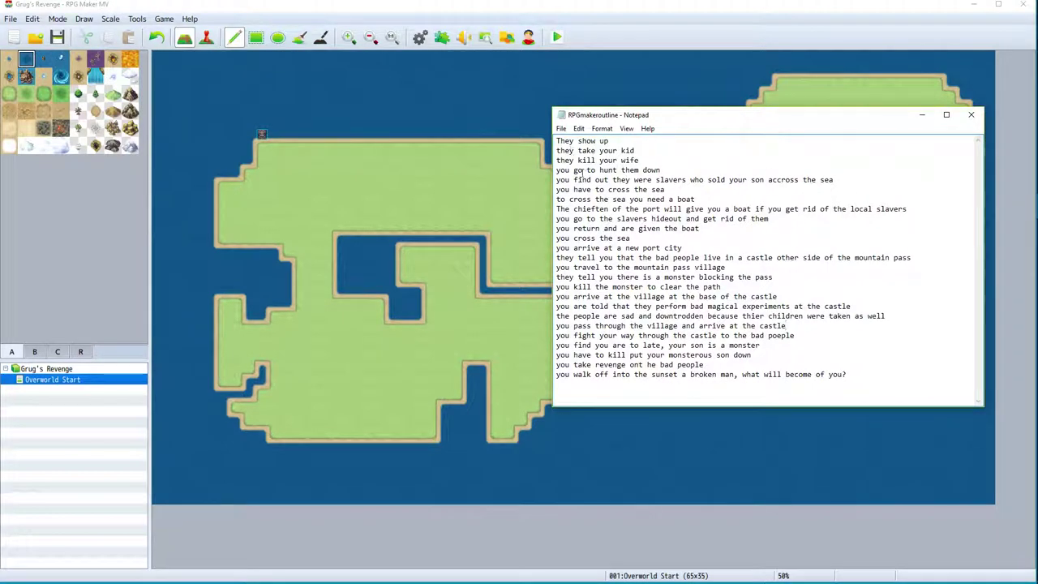
{"action": "left_click", "coordinate": [922, 114]}
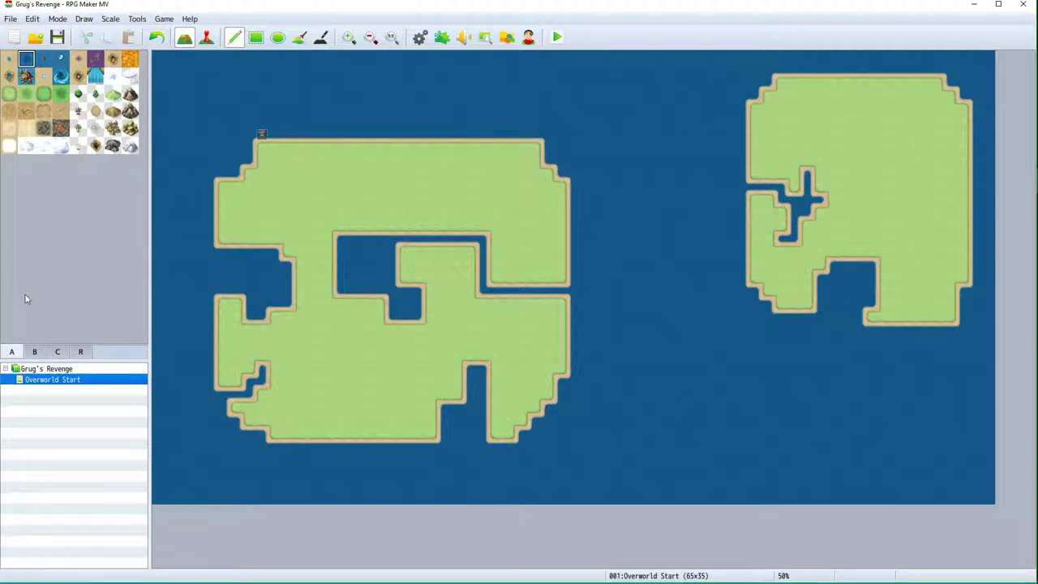
Browse the B and C tile sets in the palette, then settle back on tile set B.
{"action": "left_click", "coordinate": [34, 351]}
{"action": "scroll", "coordinate": [96, 237], "scroll_direction": "down", "scroll_amount": 2}
{"action": "scroll", "coordinate": [105, 210], "scroll_direction": "down", "scroll_amount": 5}
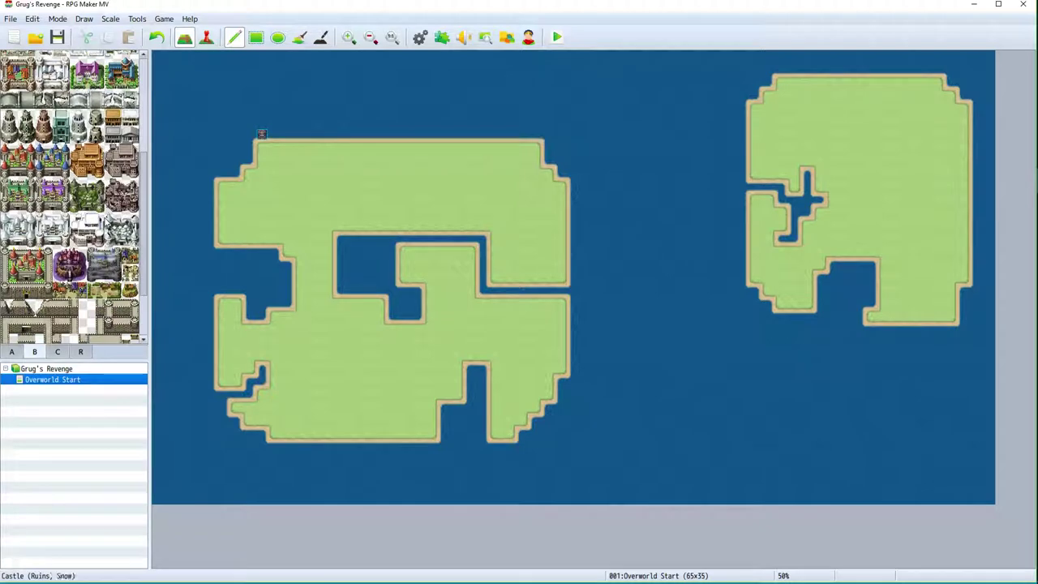
{"action": "scroll", "coordinate": [81, 194], "scroll_direction": "down", "scroll_amount": 1}
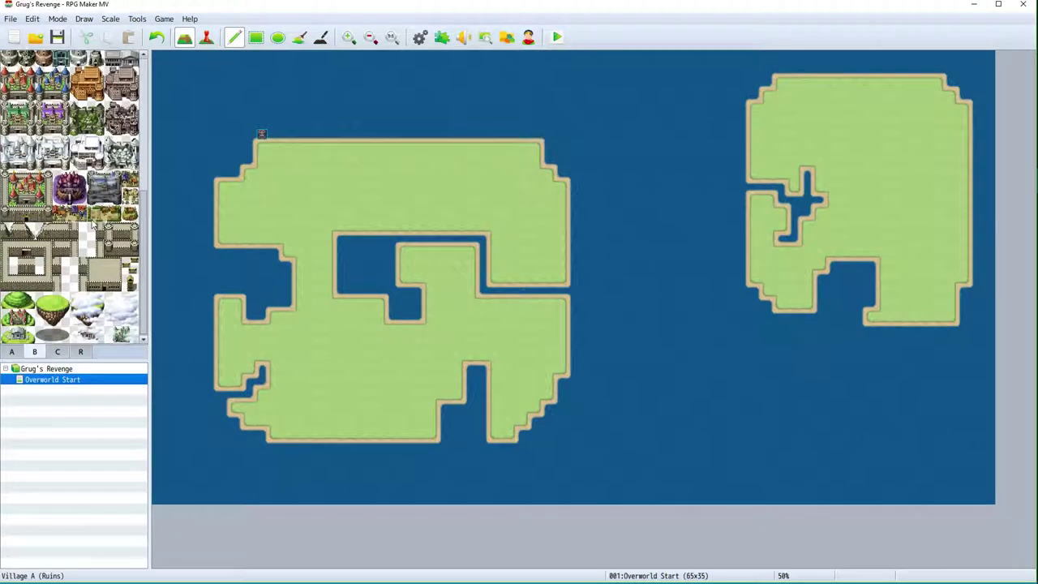
{"action": "left_click", "coordinate": [57, 352]}
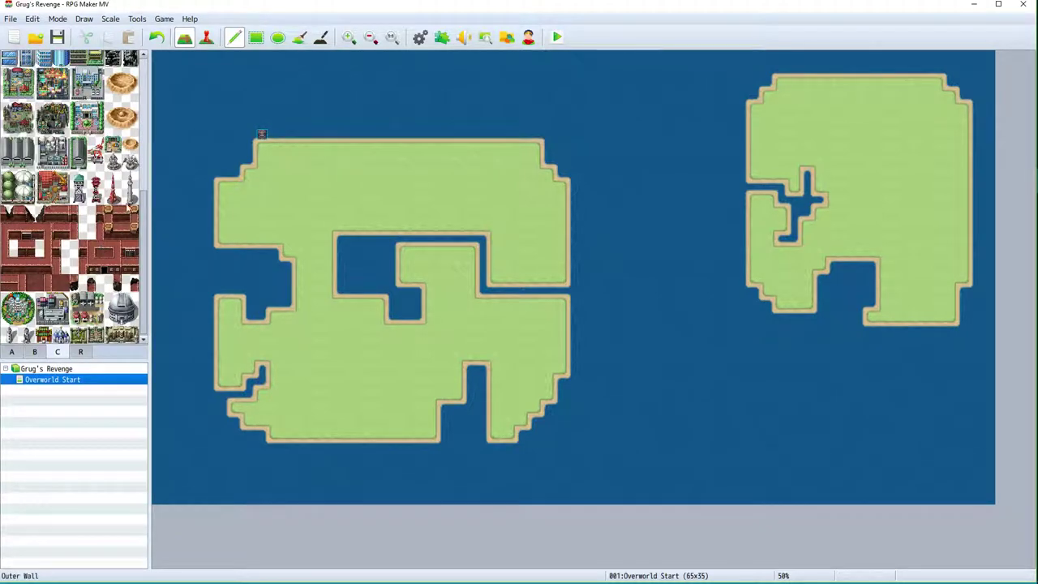
{"action": "scroll", "coordinate": [73, 198], "scroll_direction": "up", "scroll_amount": 6}
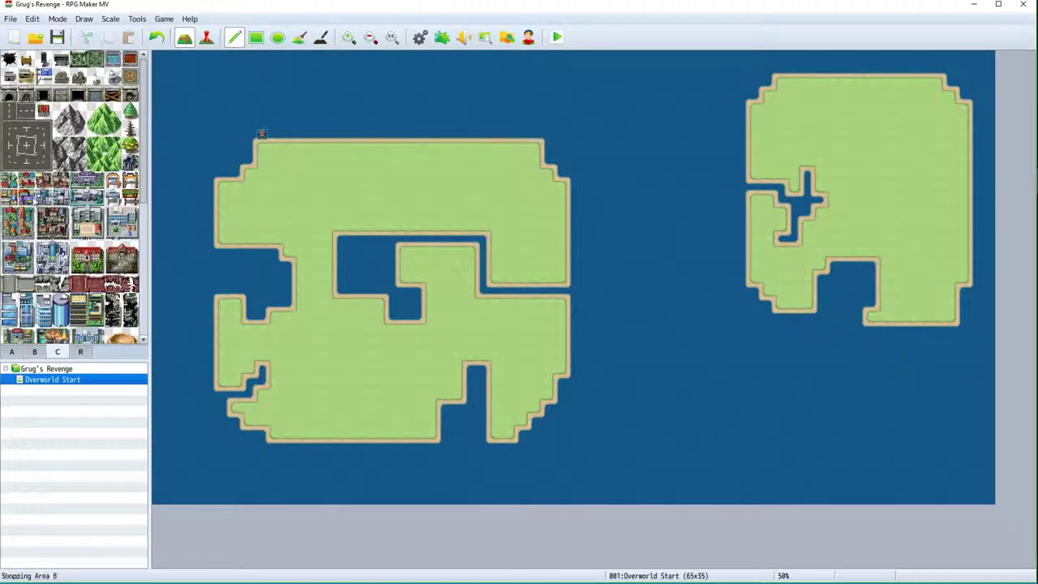
{"action": "scroll", "coordinate": [77, 270], "scroll_direction": "down", "scroll_amount": 1}
{"action": "scroll", "coordinate": [76, 269], "scroll_direction": "down", "scroll_amount": 5}
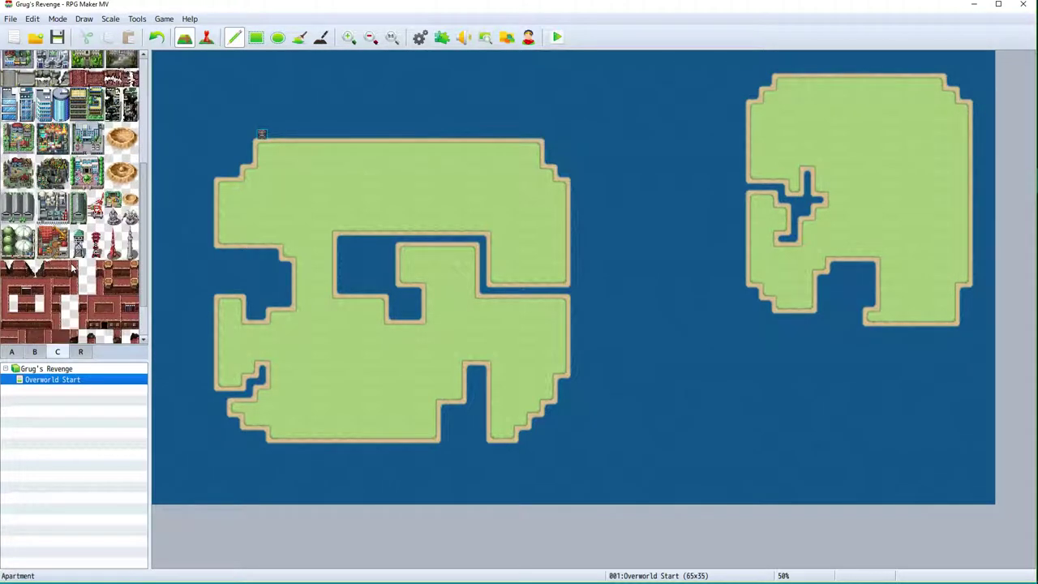
{"action": "scroll", "coordinate": [71, 269], "scroll_direction": "down", "scroll_amount": 2}
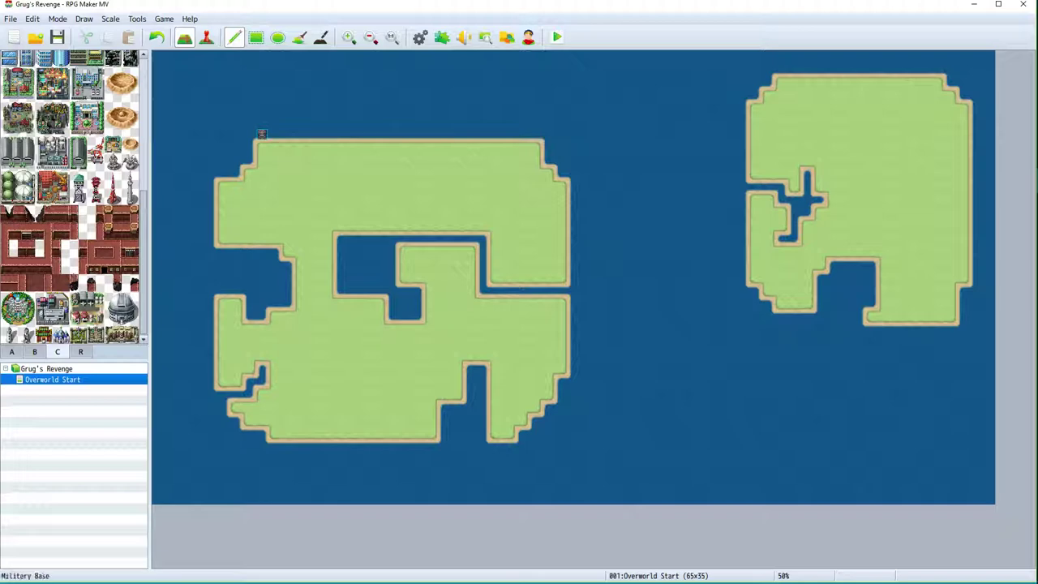
{"action": "left_click", "coordinate": [34, 351]}
{"action": "scroll", "coordinate": [71, 194], "scroll_direction": "up", "scroll_amount": 5}
{"action": "scroll", "coordinate": [120, 226], "scroll_direction": "up", "scroll_amount": 2}
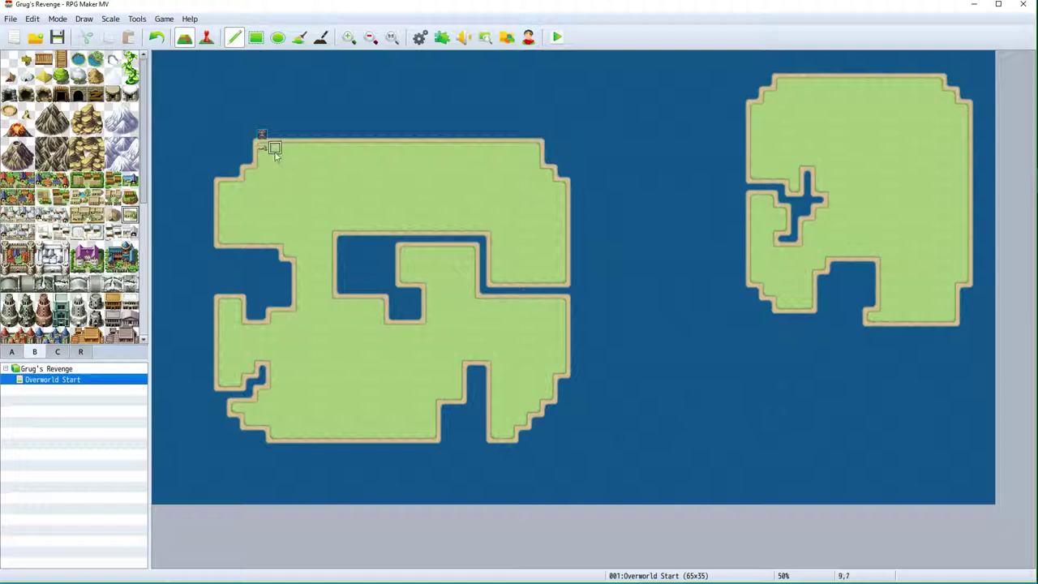
Show the map at 1:1 zoom and bring the left island's top-left corner into view.
{"action": "left_click", "coordinate": [392, 38]}
{"action": "left_click_drag", "start_coordinate": [801, 565], "coordinate": [606, 566]}
{"action": "scroll", "coordinate": [476, 356], "scroll_direction": "up", "scroll_amount": 2}
{"action": "scroll", "coordinate": [477, 356], "scroll_direction": "up", "scroll_amount": 4}
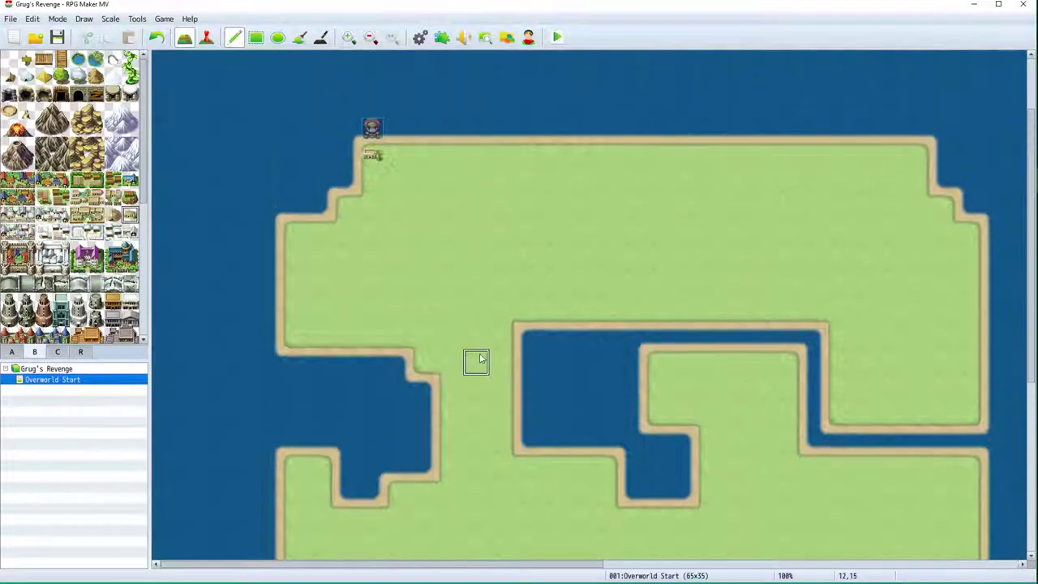